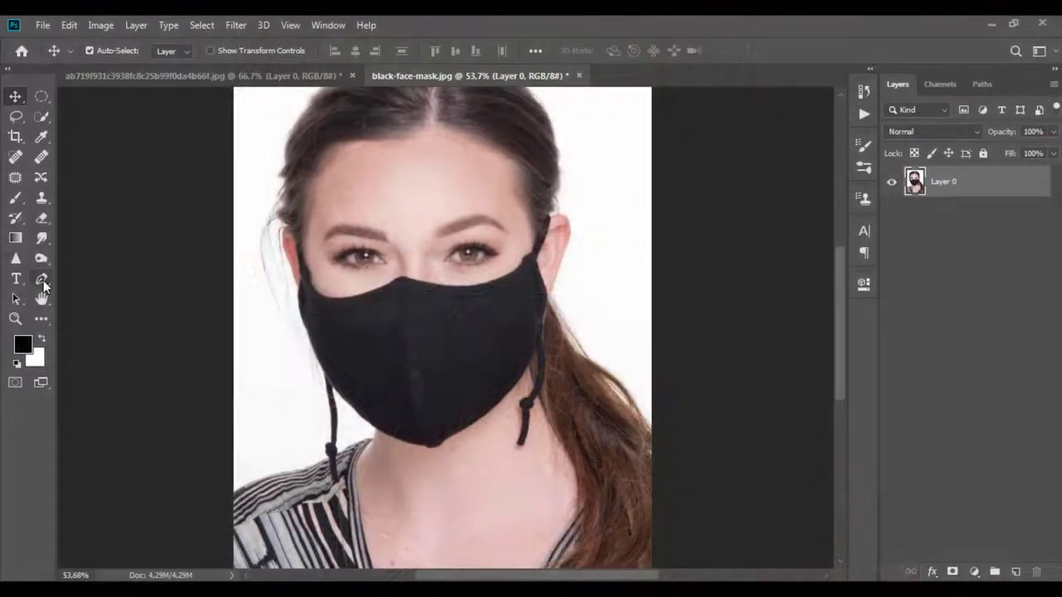
- Zoom in and trace a curved Pen path along the mask's top edge from the left to the nose bridge
scroll(352, 280, up, 5)
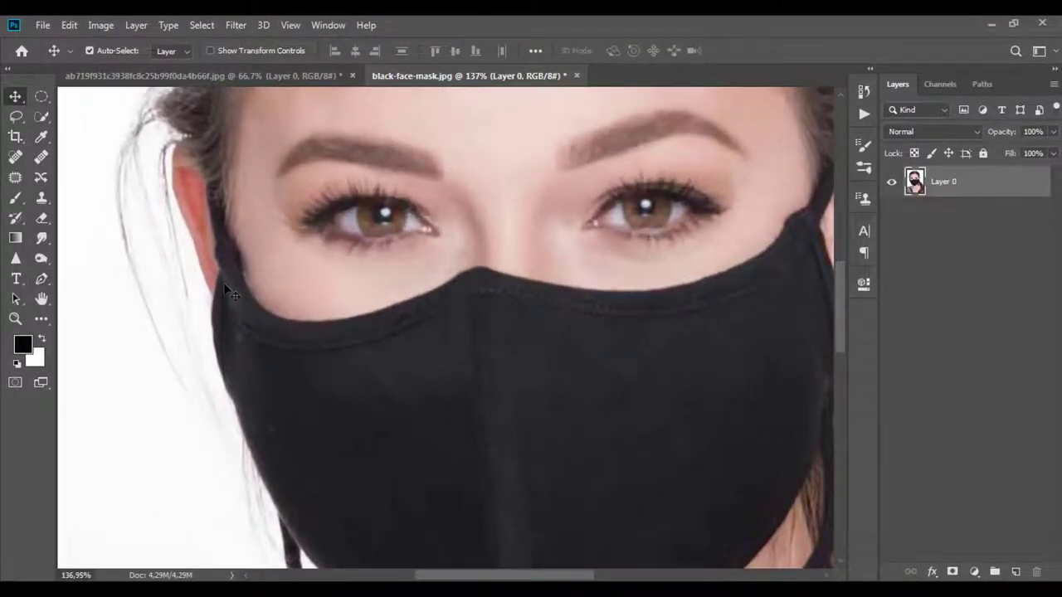
key(p)
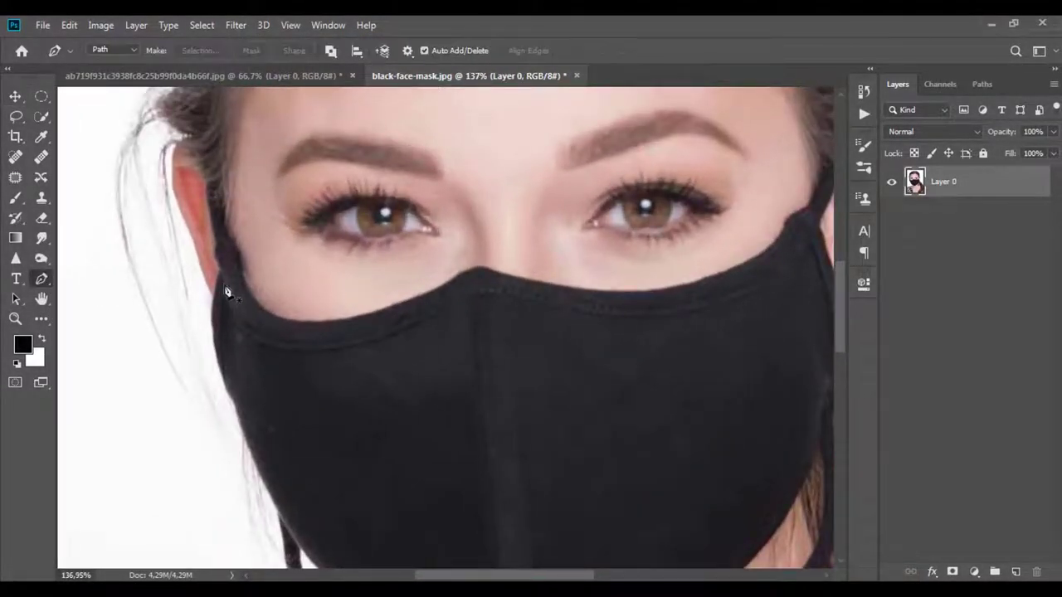
click(223, 292)
click(463, 305)
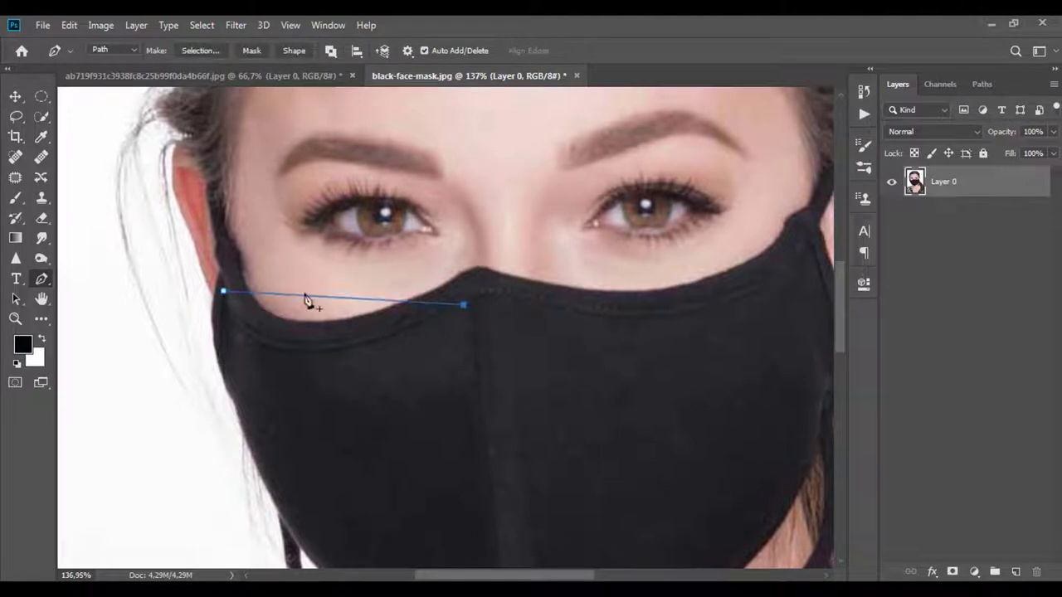
drag(308, 299, 284, 353)
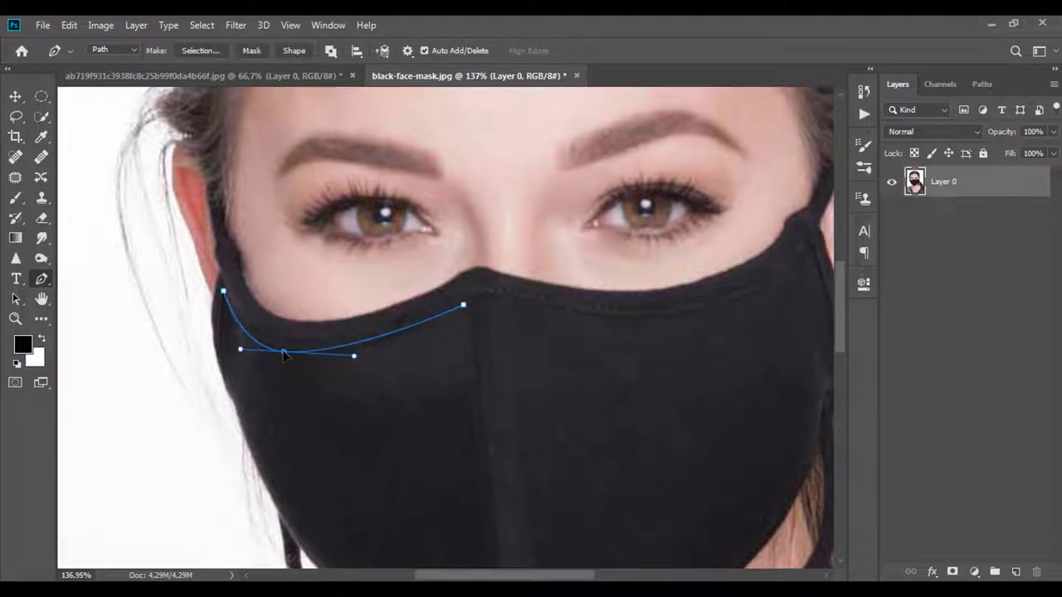
drag(463, 306, 407, 334)
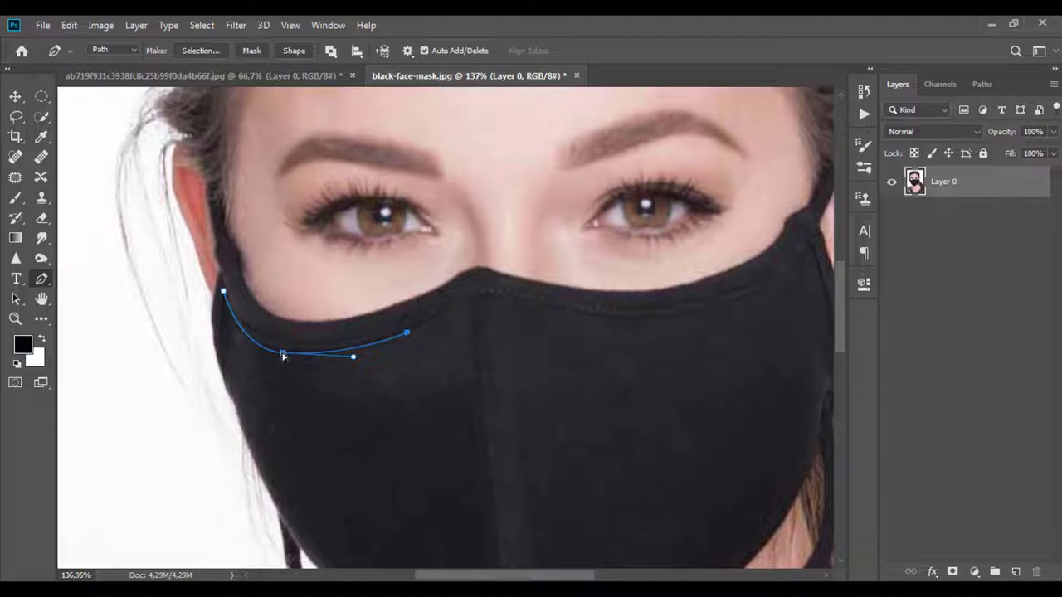
drag(283, 353, 288, 347)
click(224, 295)
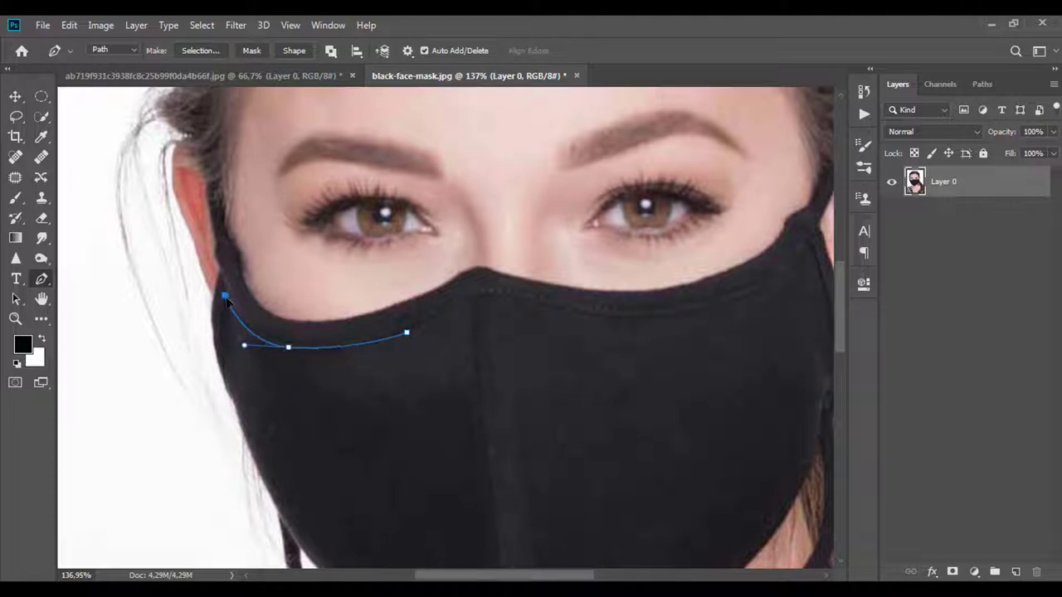
click(461, 304)
click(541, 304)
click(496, 304)
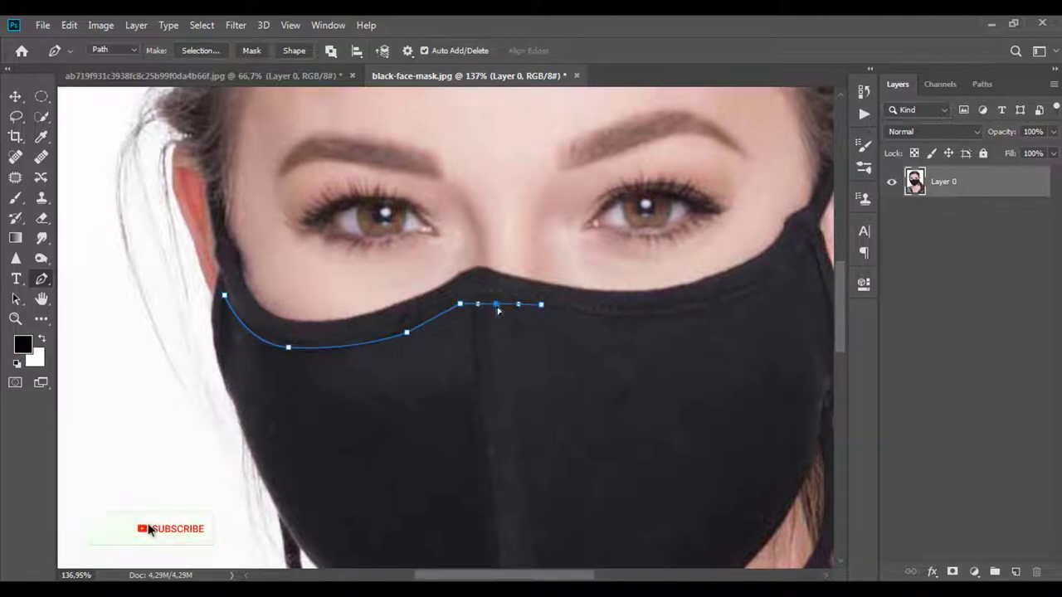
drag(497, 304, 497, 294)
- Extend the path along the mask's right top edge to its corner and down its right side
click(770, 287)
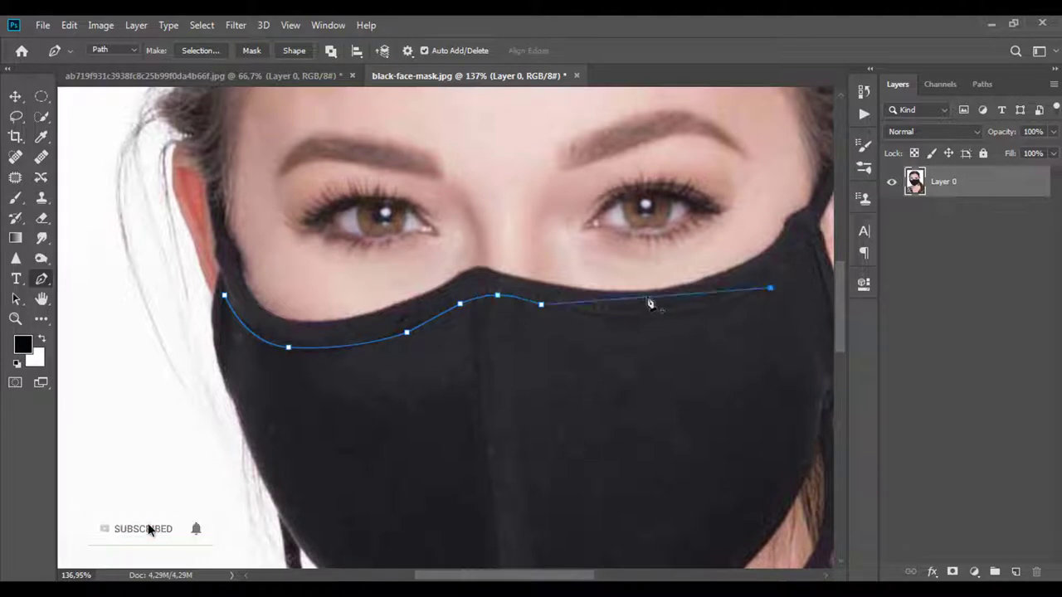
click(654, 298)
drag(655, 299, 656, 316)
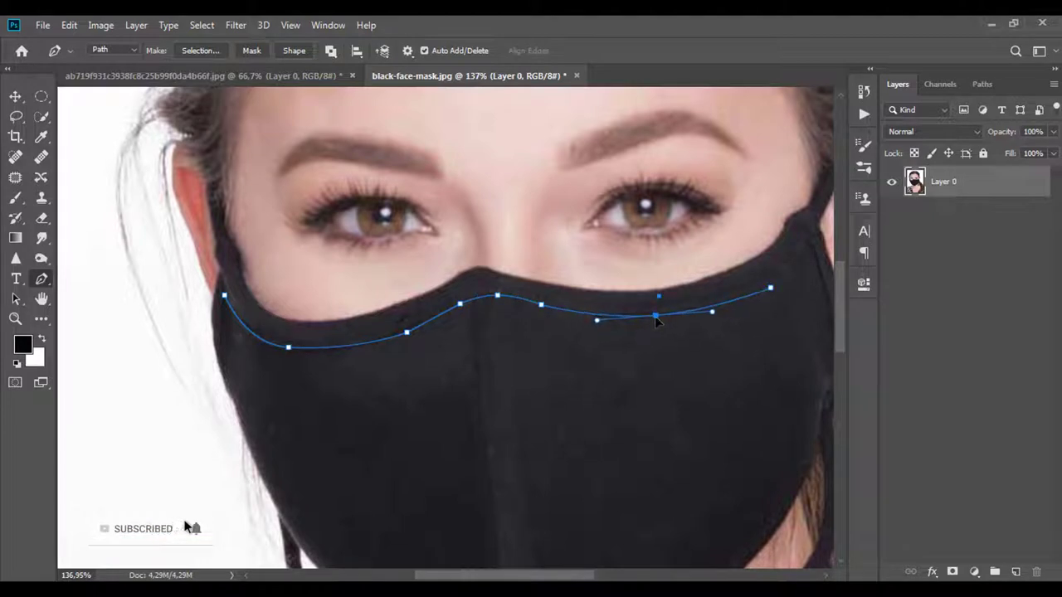
click(808, 240)
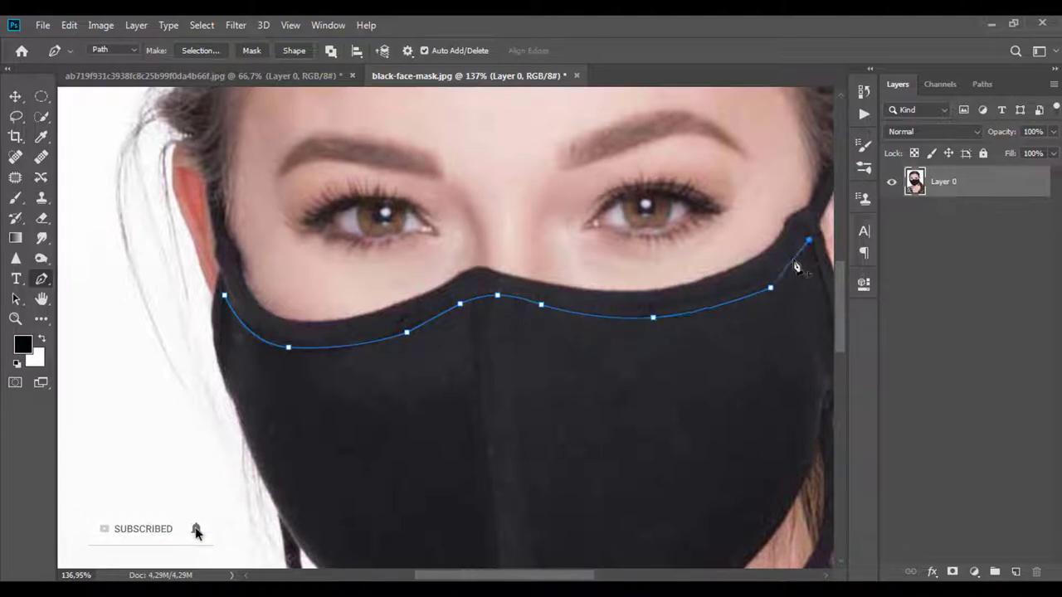
drag(758, 330, 509, 337)
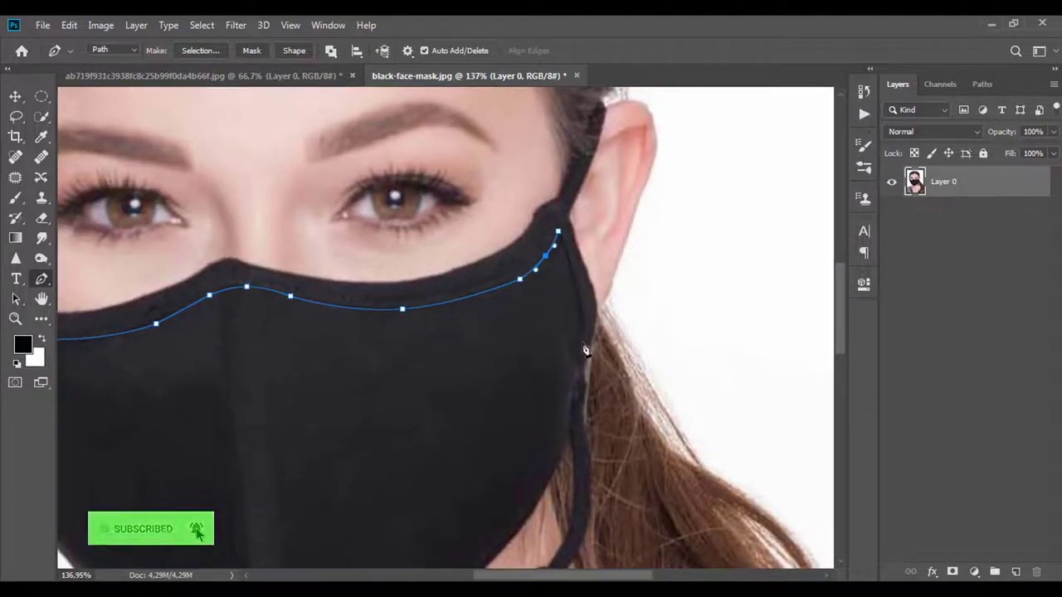
drag(583, 341, 573, 284)
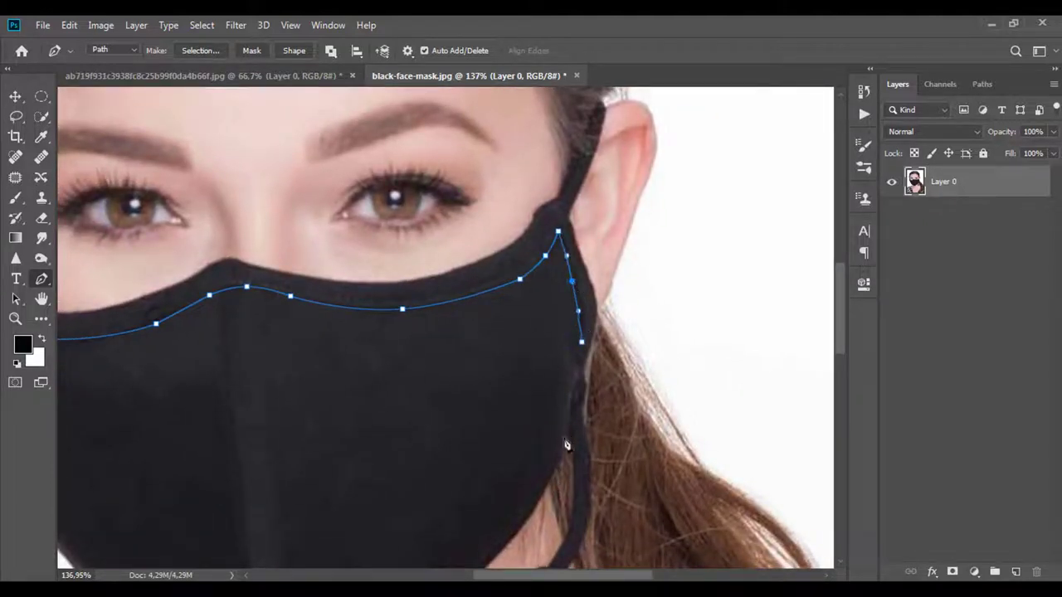
drag(558, 467, 574, 407)
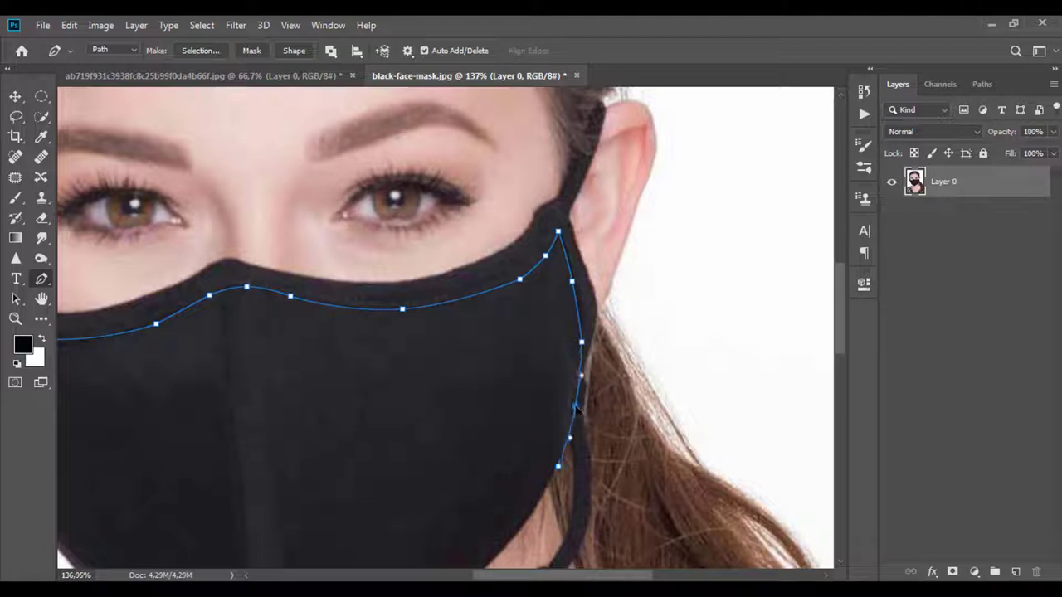
scroll(526, 247, down, 5)
scroll(501, 412, left, 2)
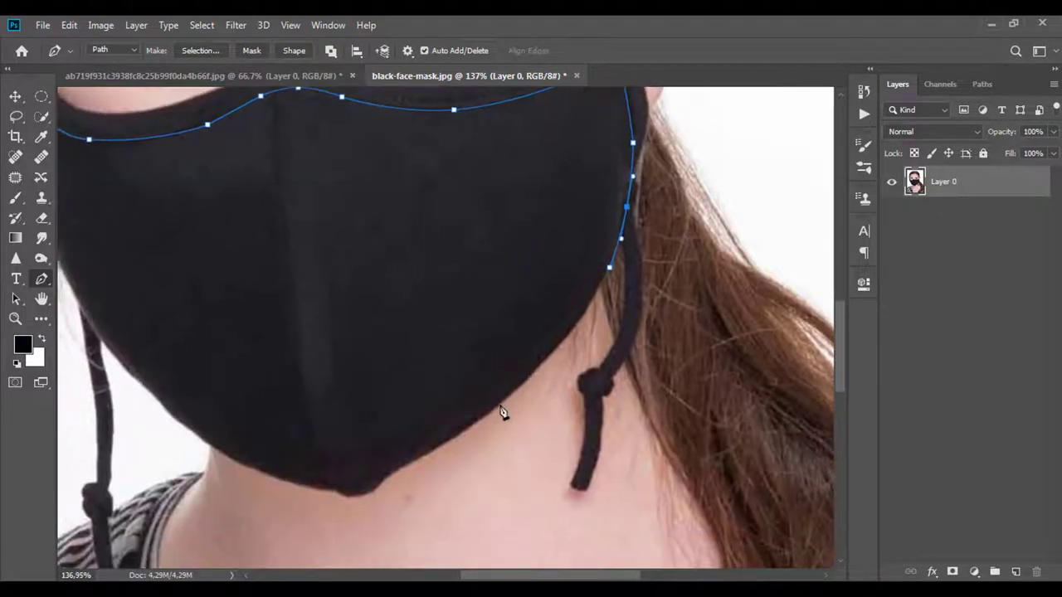
- Continue the path along the lower right edge, around the mask's bottom tip and bottom-left edge
click(500, 405)
drag(564, 334, 568, 333)
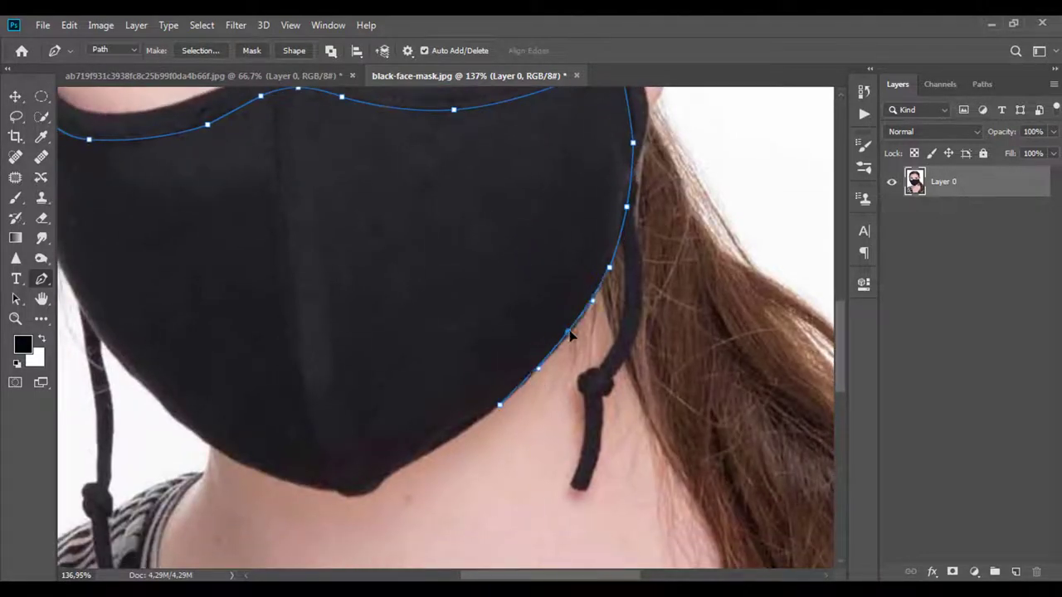
click(379, 488)
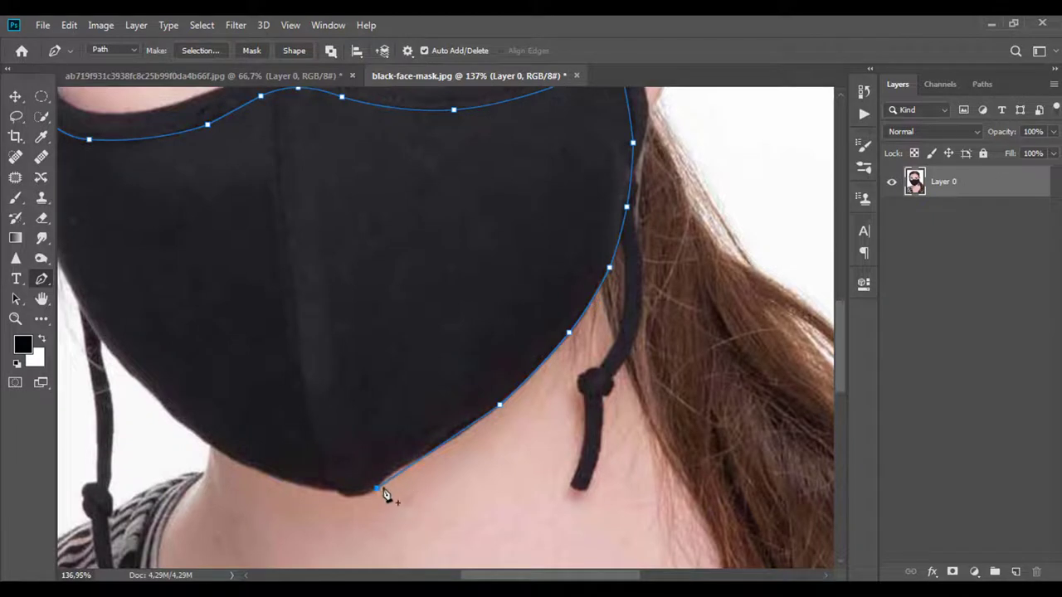
click(220, 454)
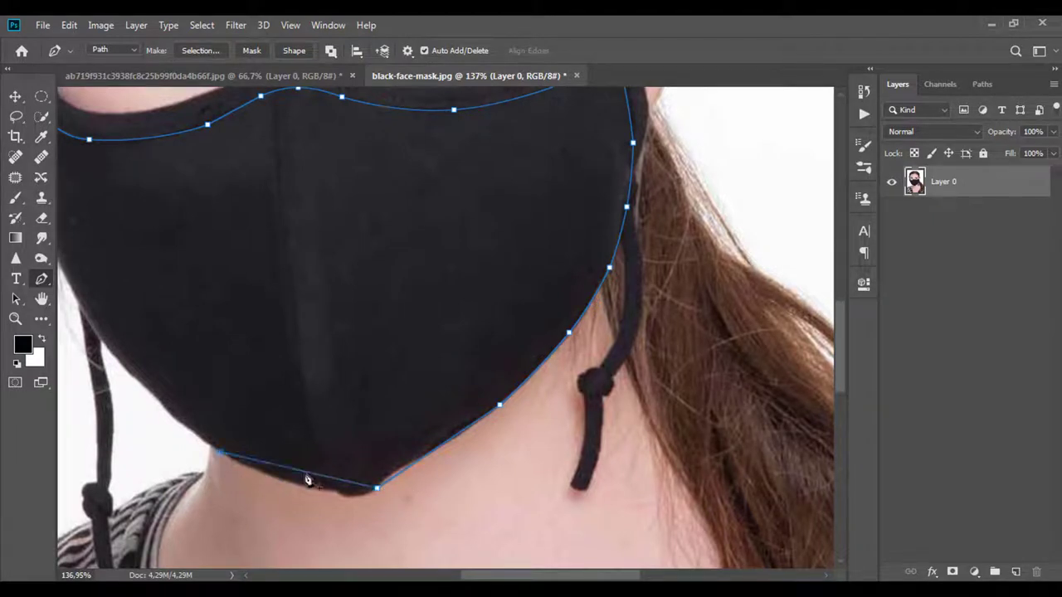
drag(307, 479, 297, 487)
drag(378, 487, 357, 496)
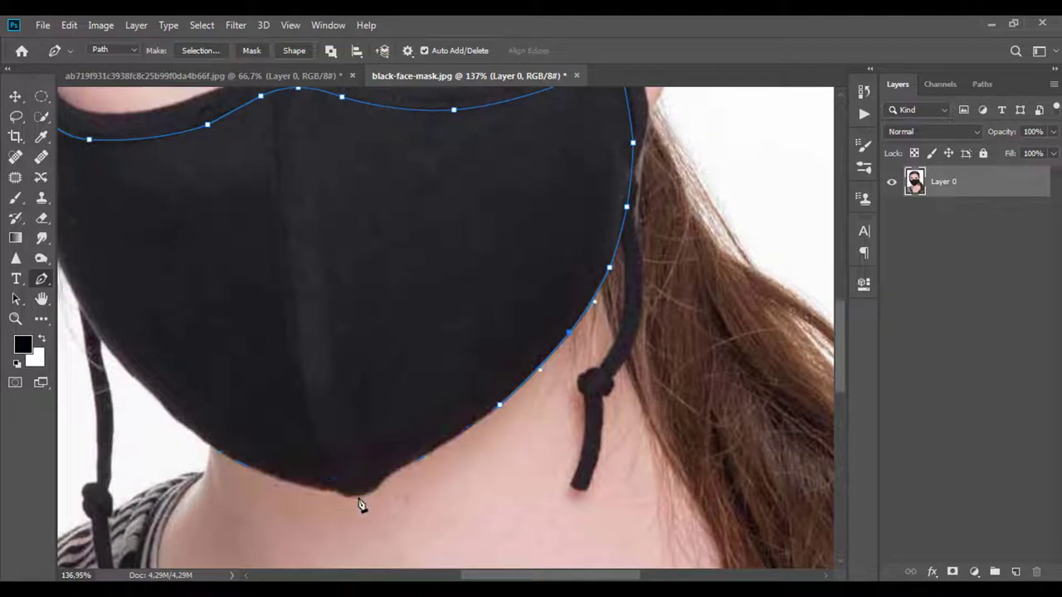
click(428, 457)
drag(357, 496, 368, 493)
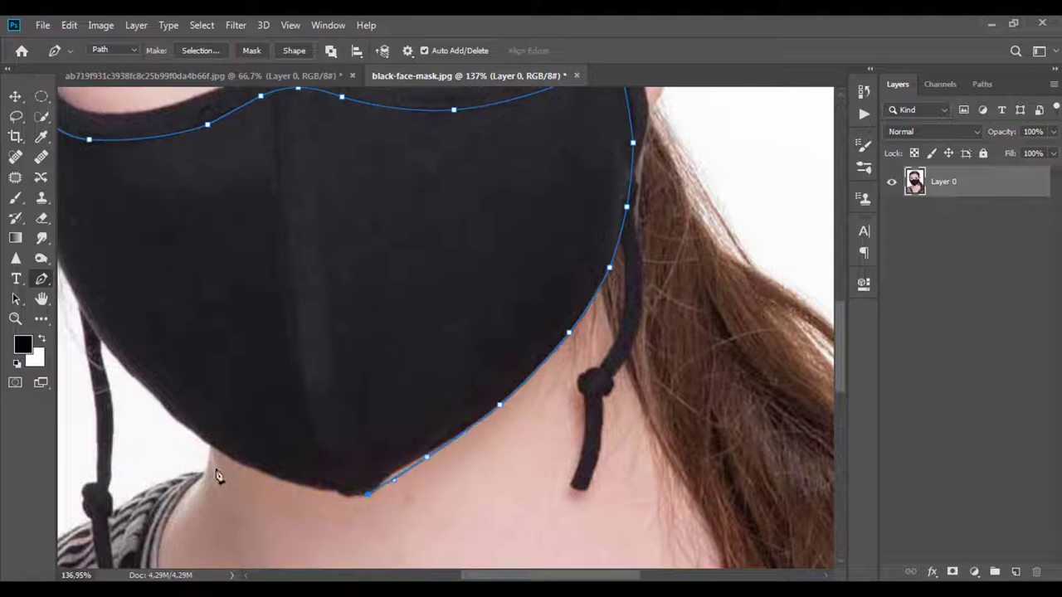
scroll(363, 504, up, 3)
click(329, 499)
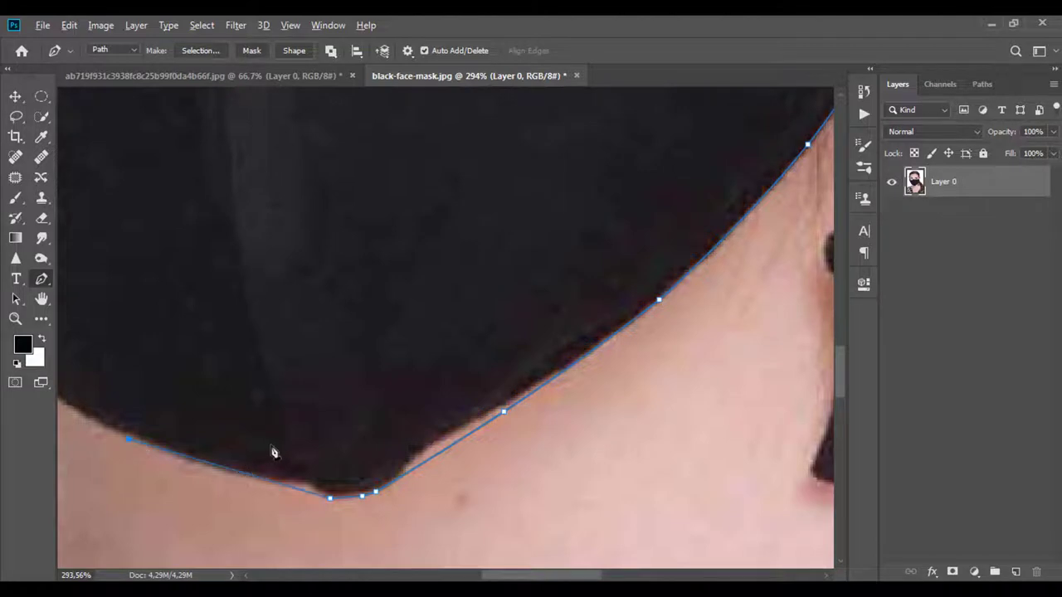
scroll(272, 431, down, 3)
drag(268, 415, 521, 375)
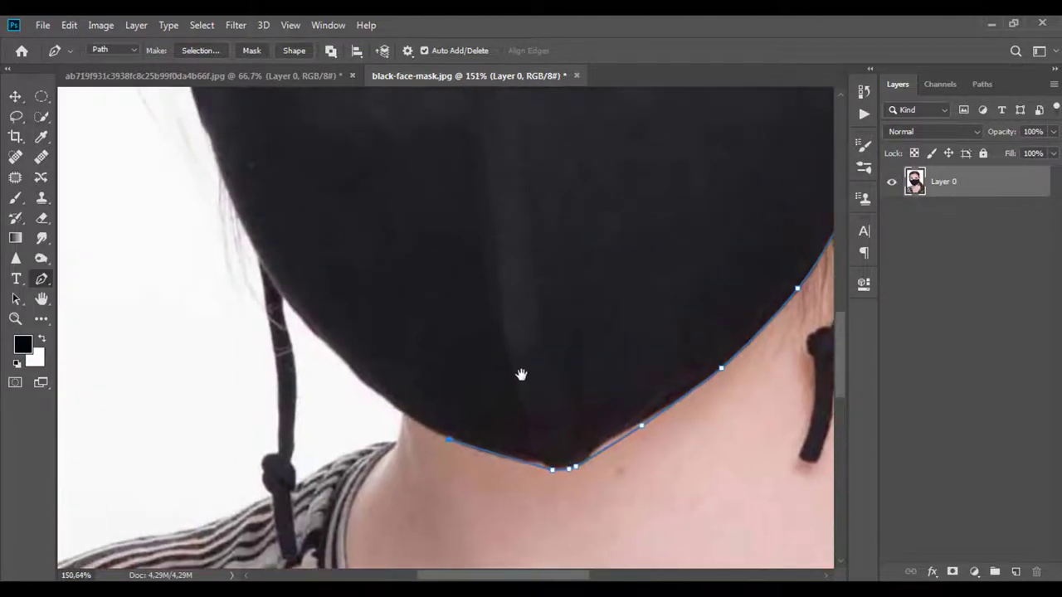
- Trace up the mask's left edge and close the path at its starting anchor
click(284, 301)
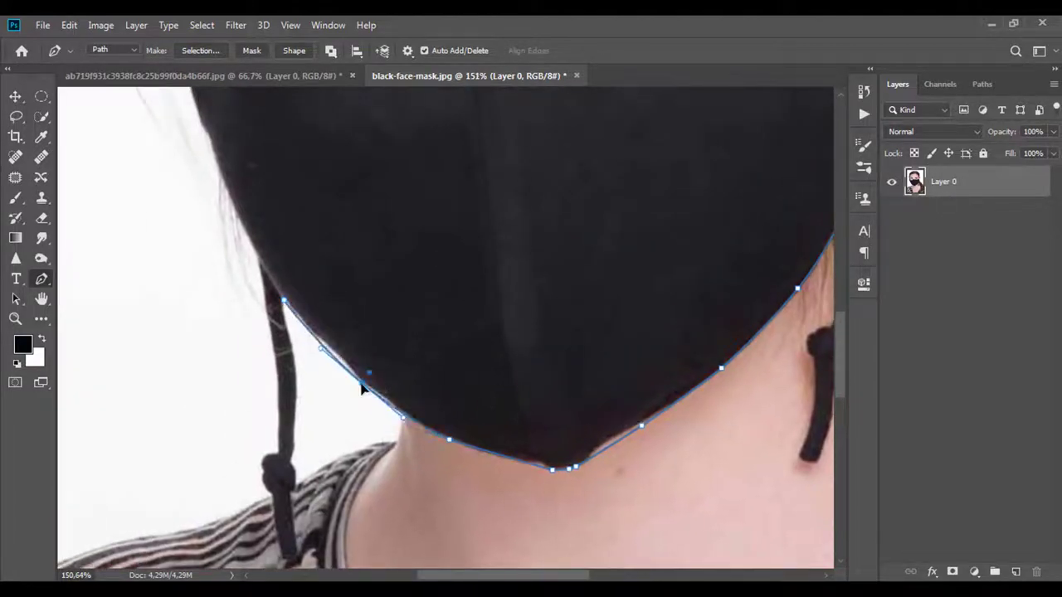
drag(450, 318, 556, 464)
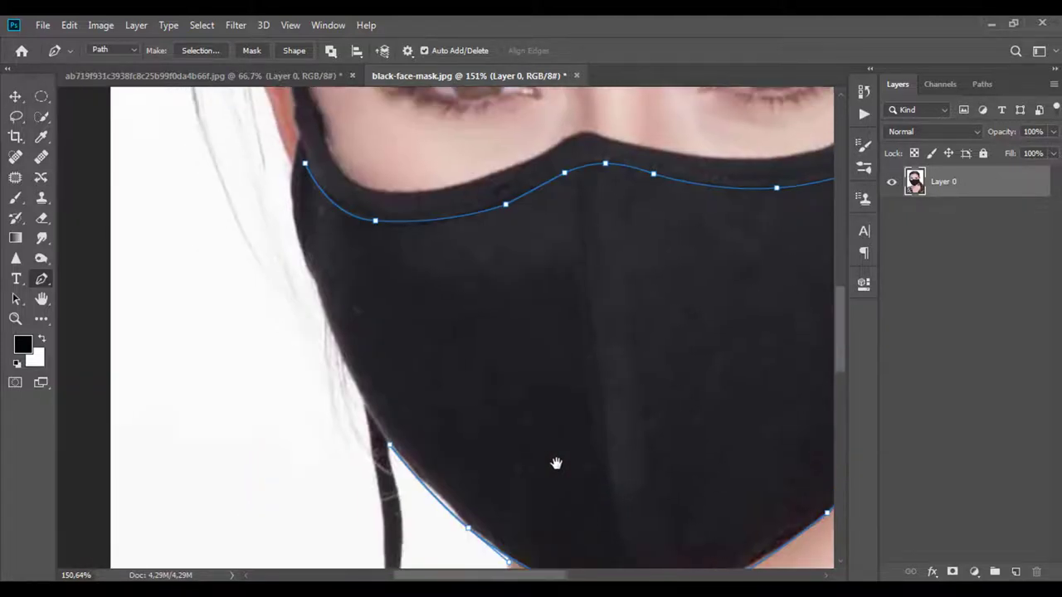
click(355, 384)
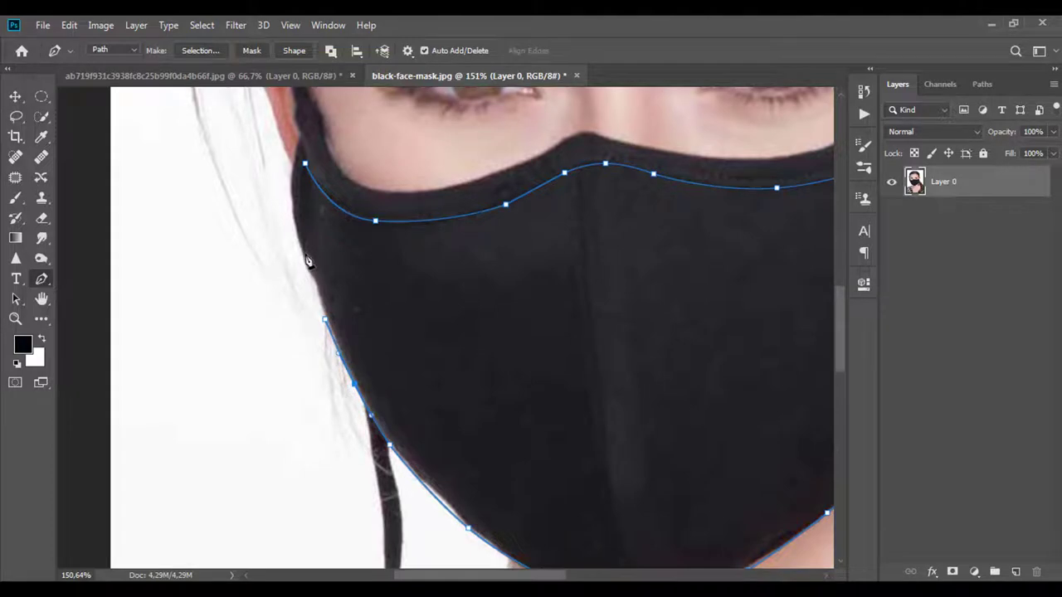
scroll(319, 237, up, 3)
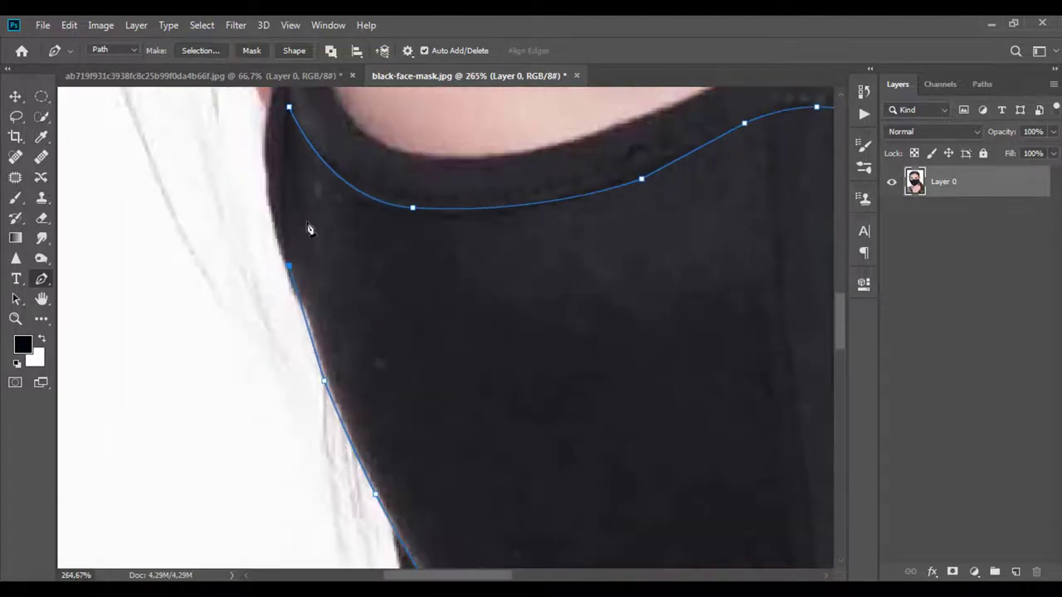
scroll(308, 230, down, 4)
scroll(303, 213, up, 2)
click(301, 193)
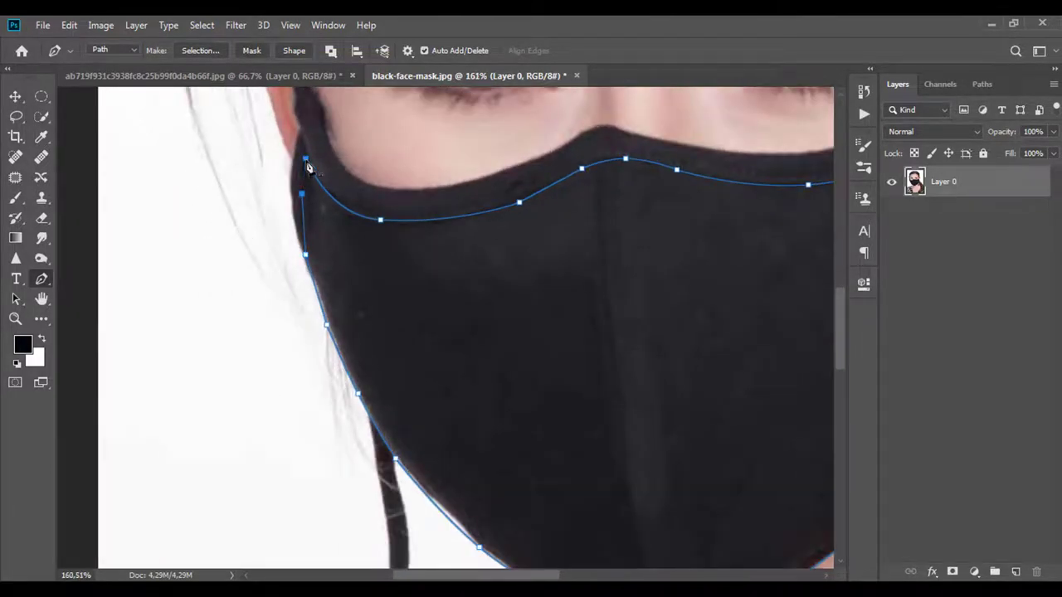
click(305, 158)
scroll(403, 282, down, 5)
scroll(403, 282, up, 2)
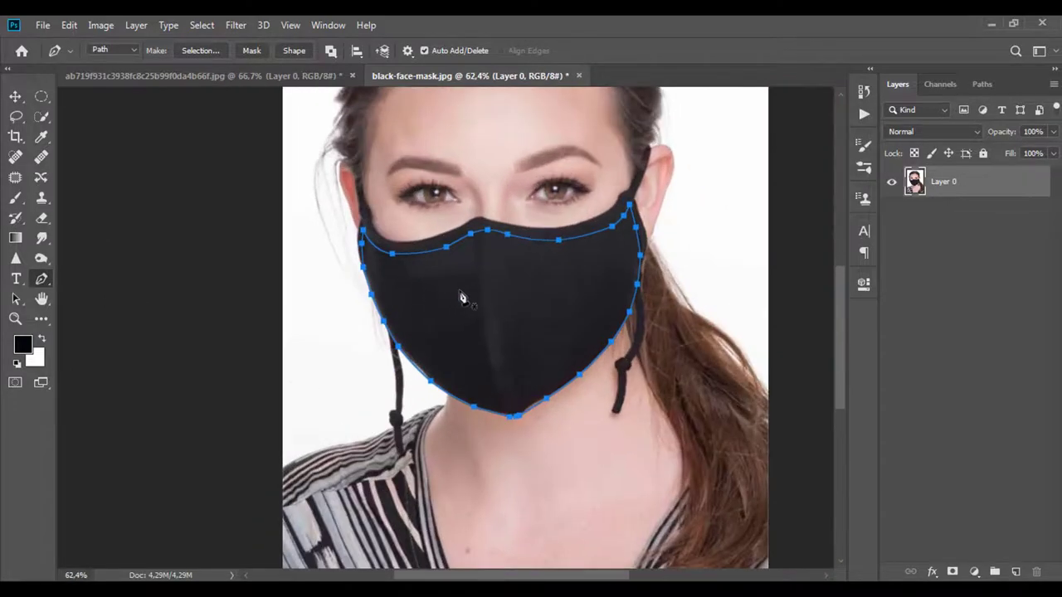
- Convert the path to a 1-pixel feathered selection and copy the mask onto Layer 1
right_click(462, 298)
click(477, 301)
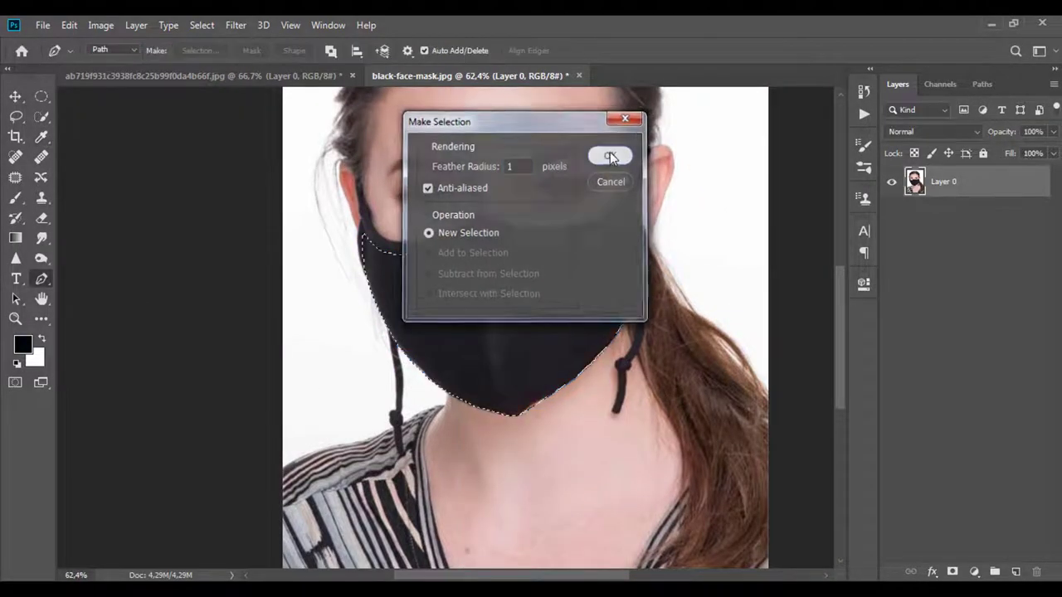
key(ctrl+j)
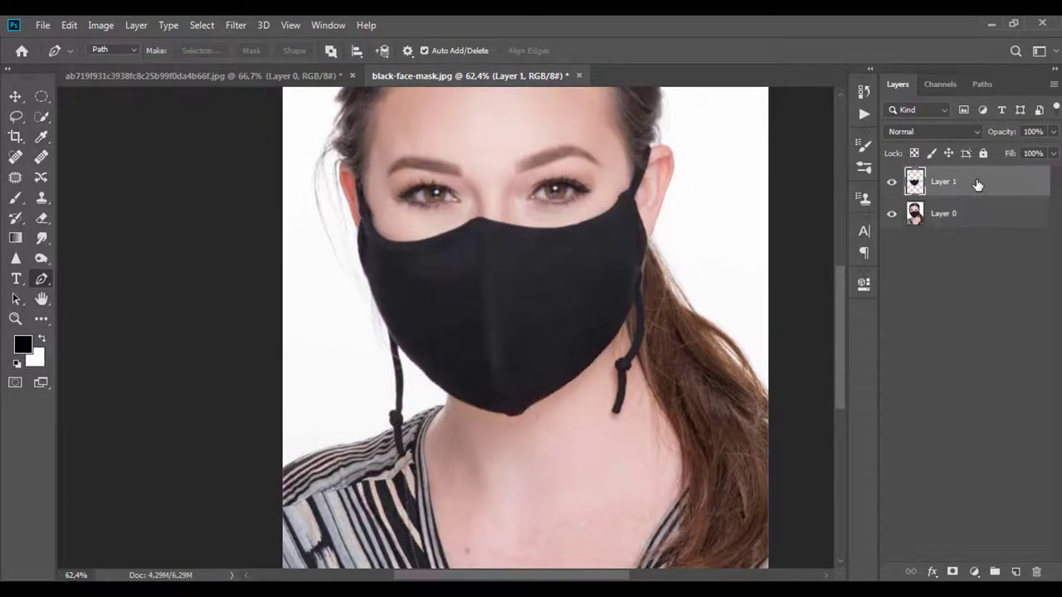
scroll(398, 252, down, 2)
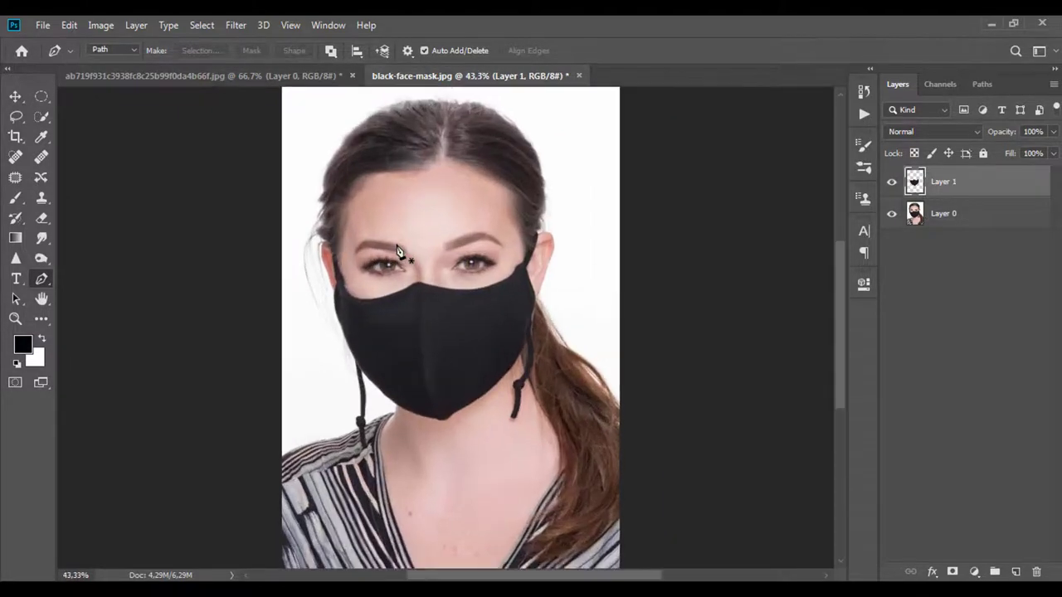
- Drag the LV pattern document into the face-mask photo as a new layer
click(227, 76)
key(v)
mouse_move(275, 258)
mouse_down()
mouse_move(413, 75)
mouse_move(421, 248)
mouse_up()
scroll(421, 249, down, 1)
- Free-transform the pattern, narrowing it and moving it down over the face
key(ctrl+t)
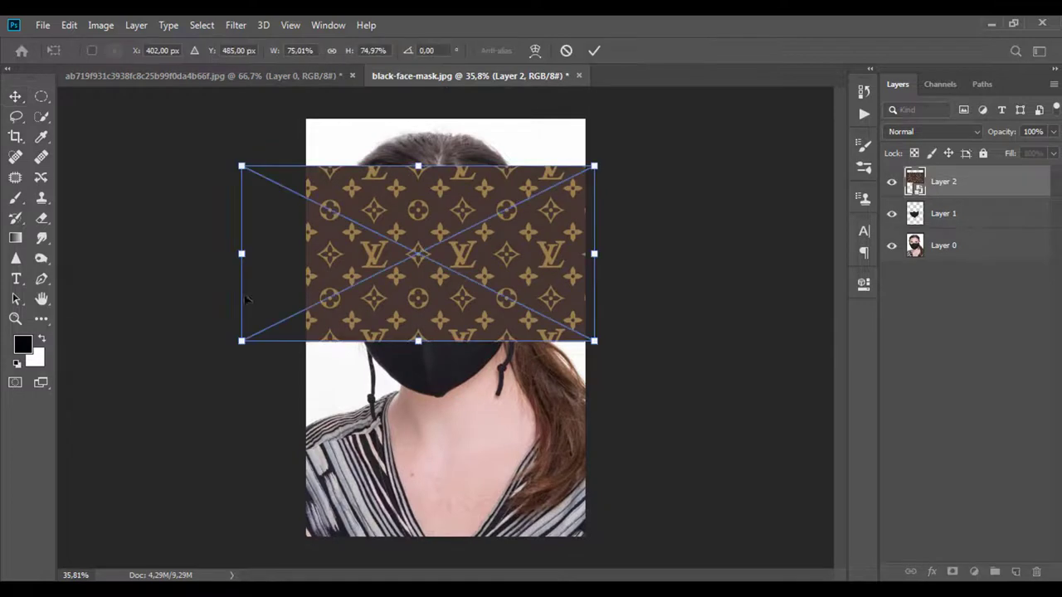
drag(242, 253, 326, 253)
drag(458, 314, 452, 392)
drag(451, 240, 438, 277)
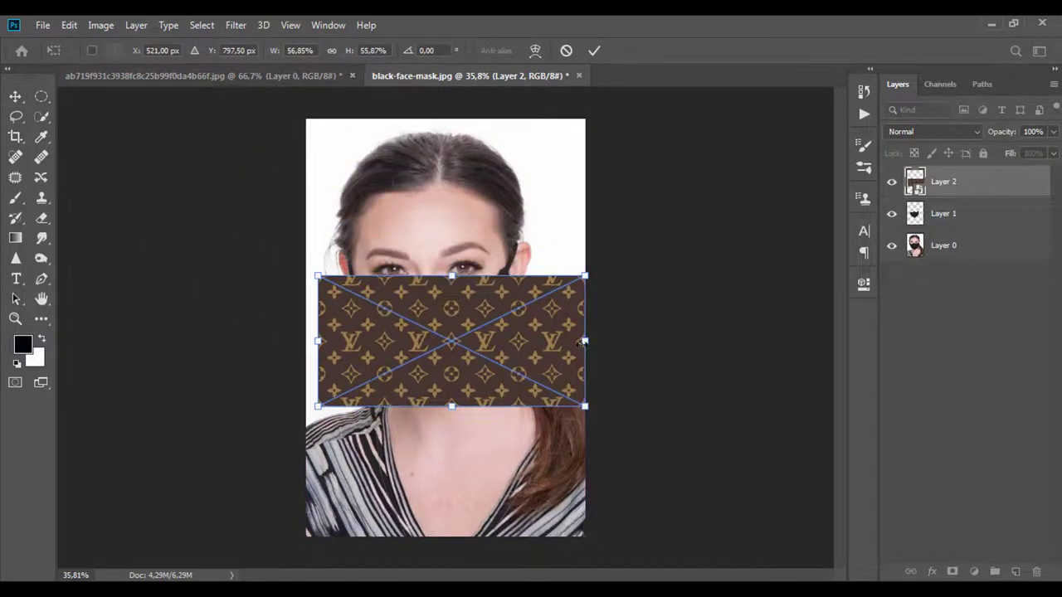
drag(585, 340, 520, 349)
scroll(417, 354, up, 2)
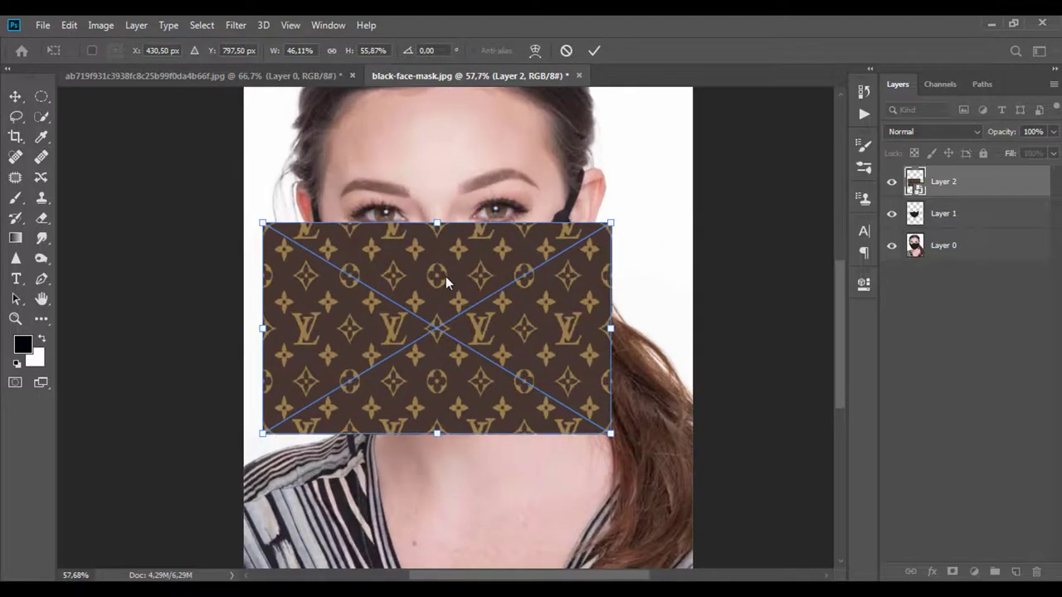
drag(467, 273, 489, 274)
drag(285, 328, 306, 330)
- Fine-tune the pattern's size and position to cover the mask and commit the transform
drag(636, 326, 604, 326)
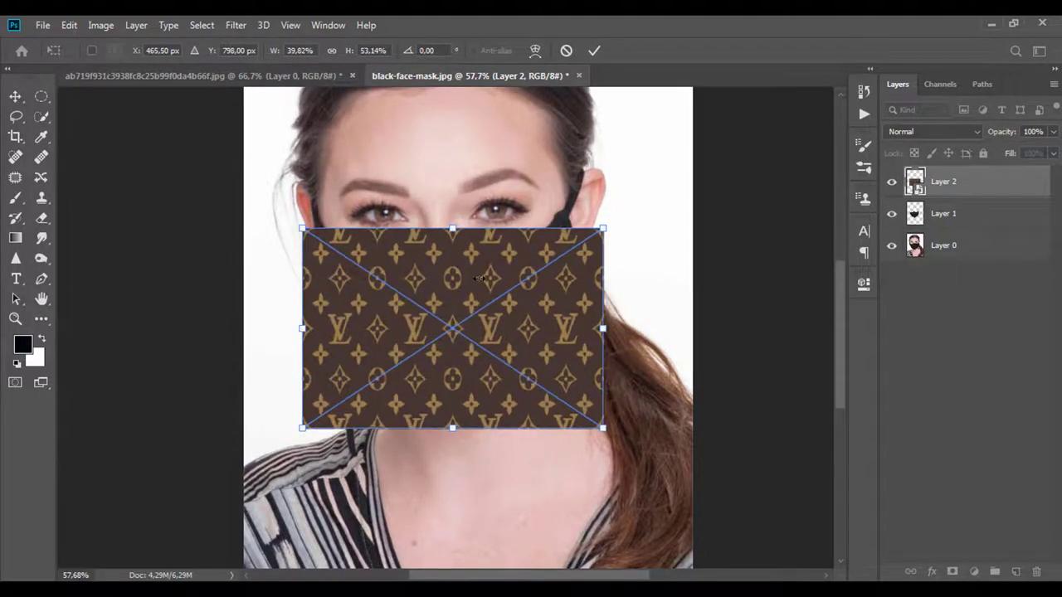
drag(490, 257, 489, 235)
drag(451, 406, 451, 419)
drag(293, 311, 307, 310)
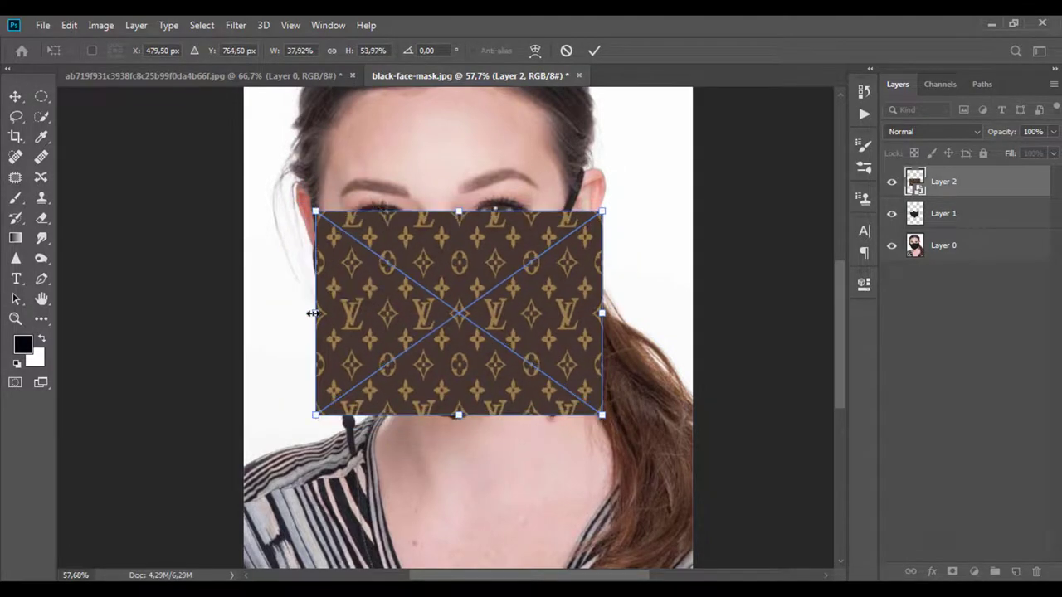
mouse_move(315, 414)
mouse_down()
mouse_move(332, 391)
mouse_move(325, 384)
mouse_up()
drag(473, 369, 478, 383)
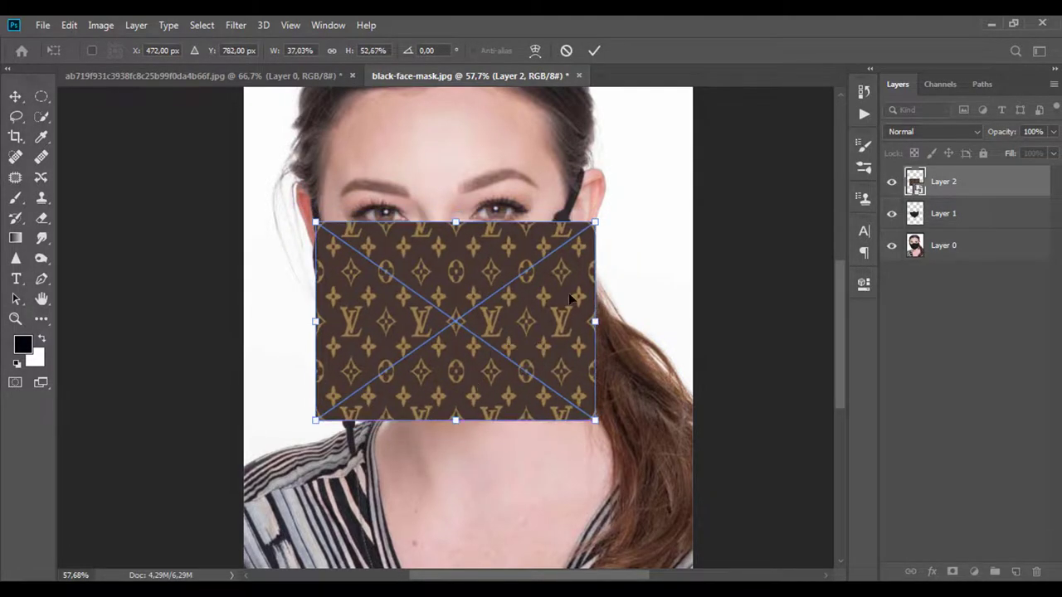
drag(598, 220, 606, 215)
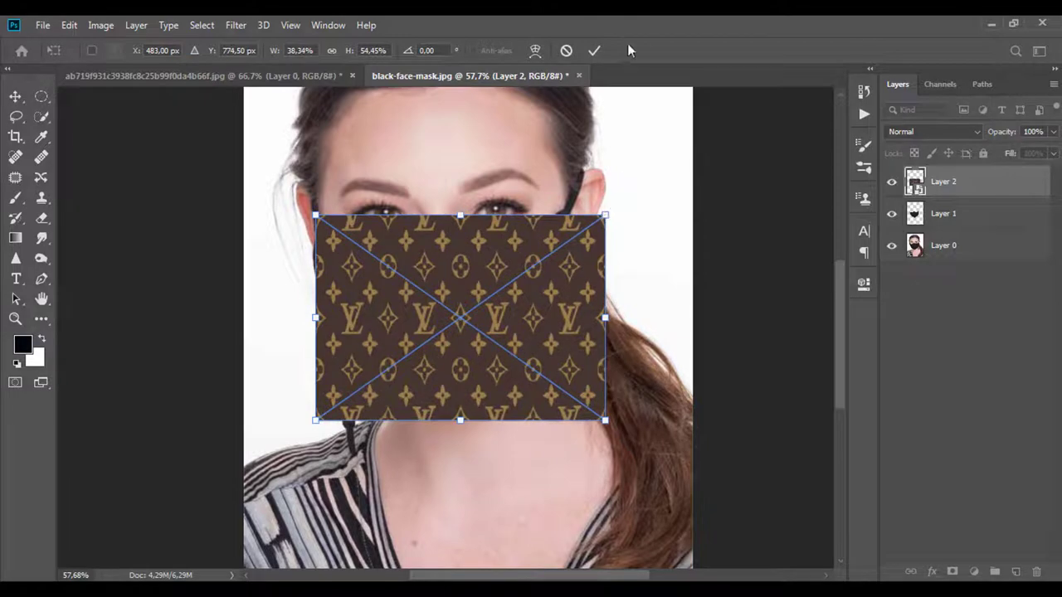
click(595, 50)
- Make Layer 2 a clipping mask over the mask layer and set its blend mode to Color Dodge
right_click(993, 189)
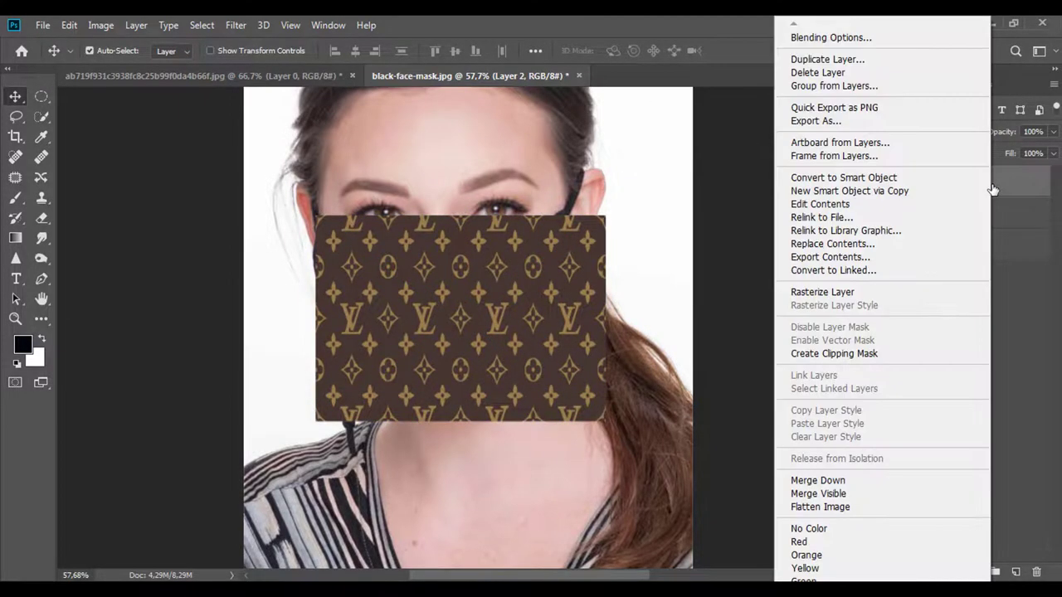
click(877, 349)
click(942, 131)
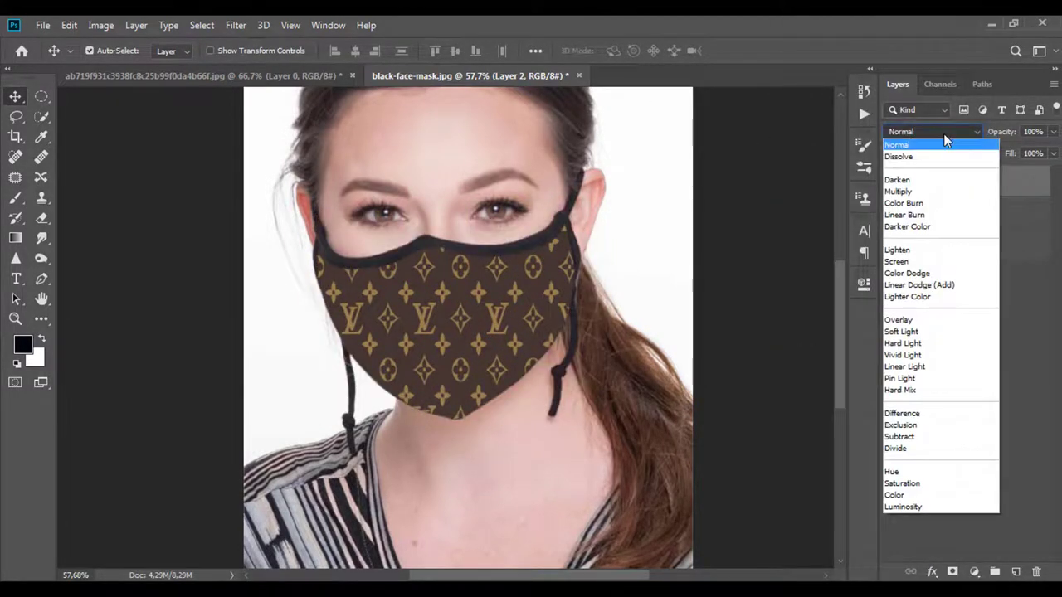
click(917, 274)
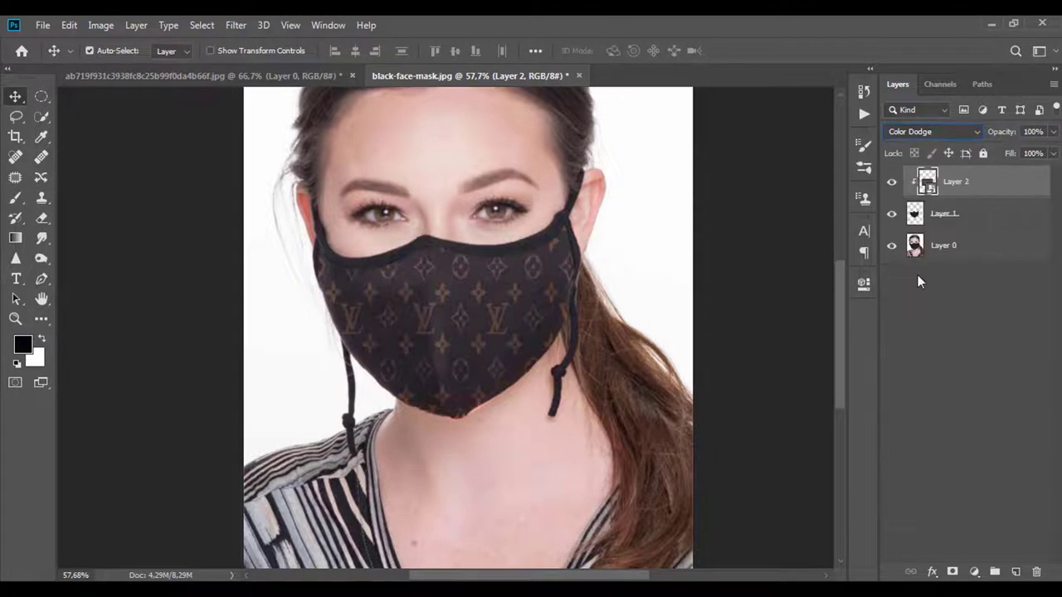
click(934, 132)
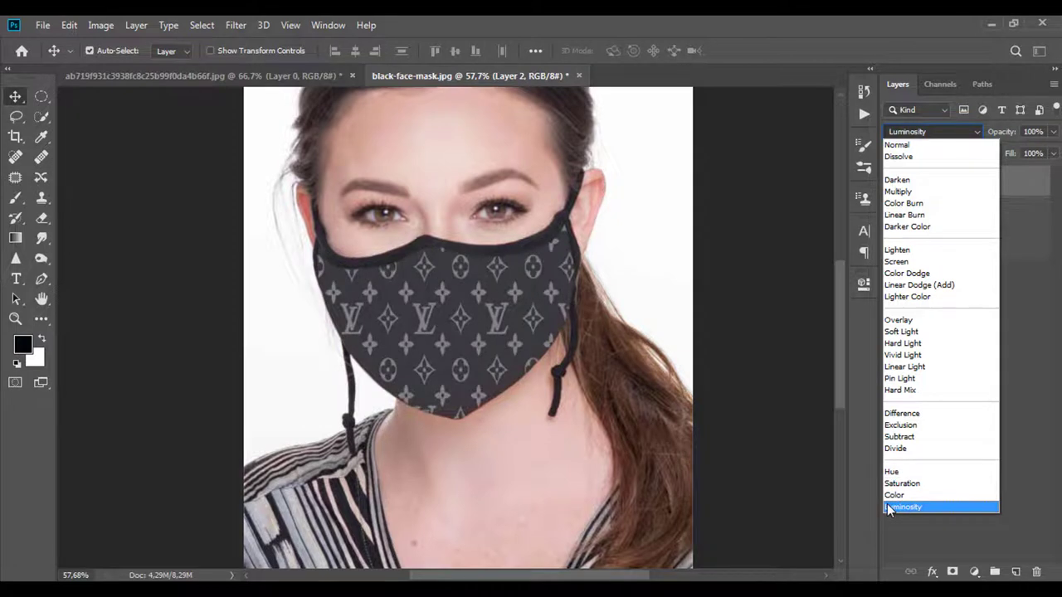
click(896, 273)
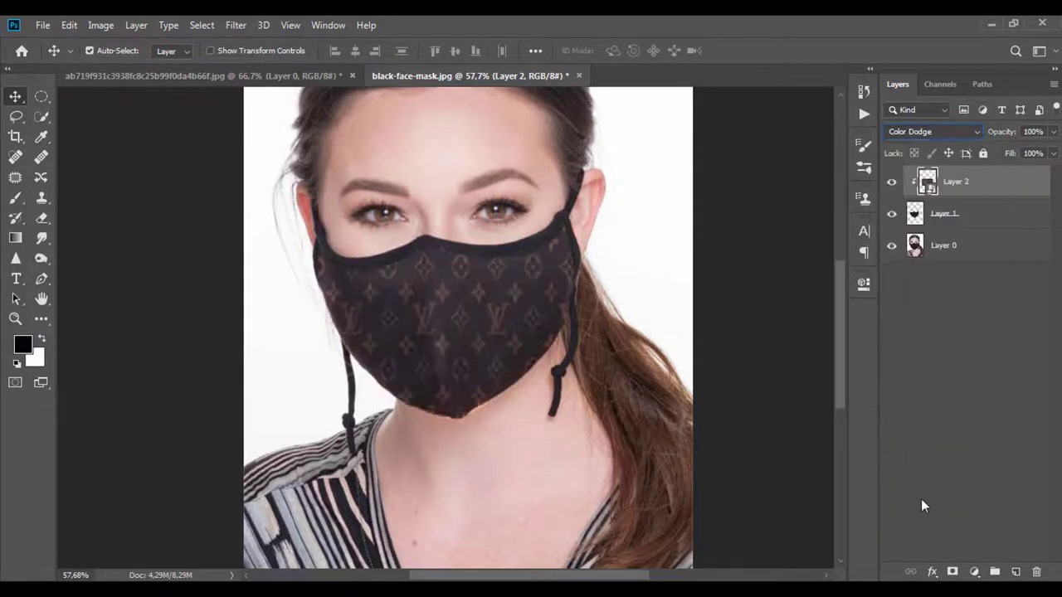
- Add Brightness/Contrast and Curves adjustment layers, lowering brightness and raising the curve
click(974, 572)
click(977, 351)
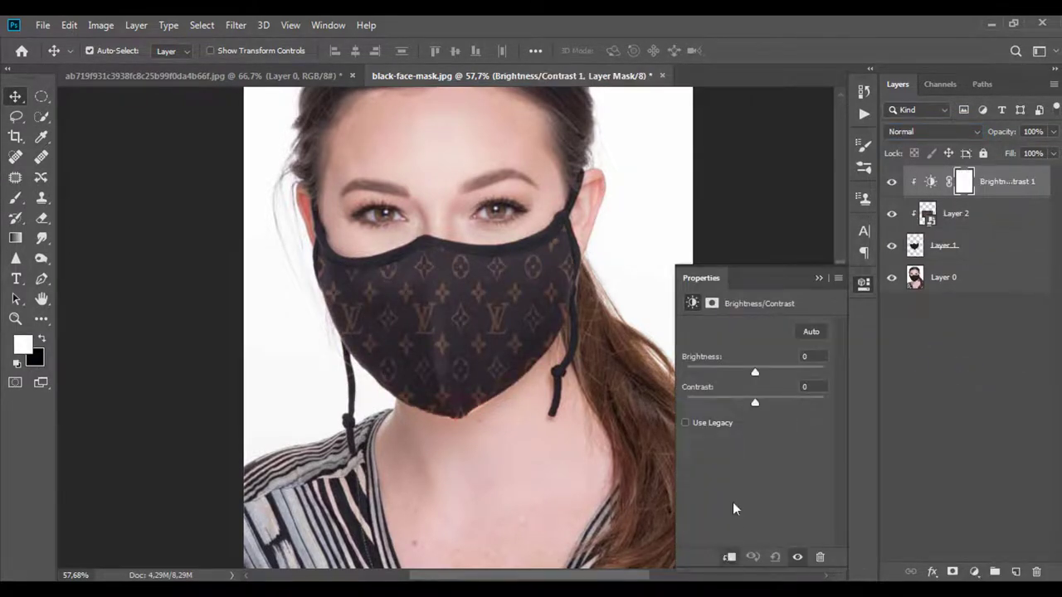
mouse_move(754, 366)
mouse_down()
mouse_move(741, 369)
mouse_move(748, 377)
mouse_up()
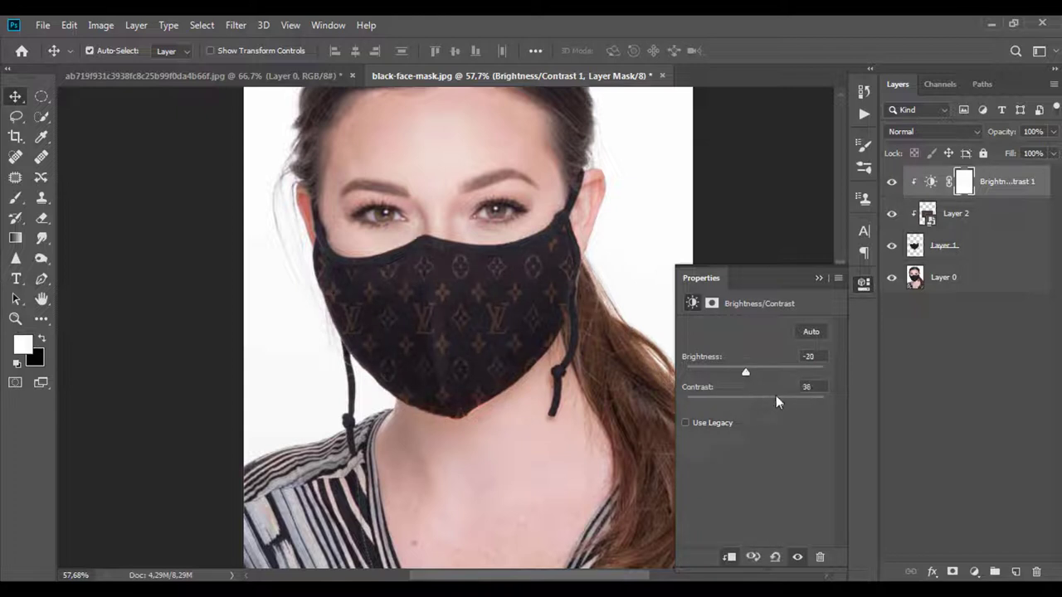
click(818, 278)
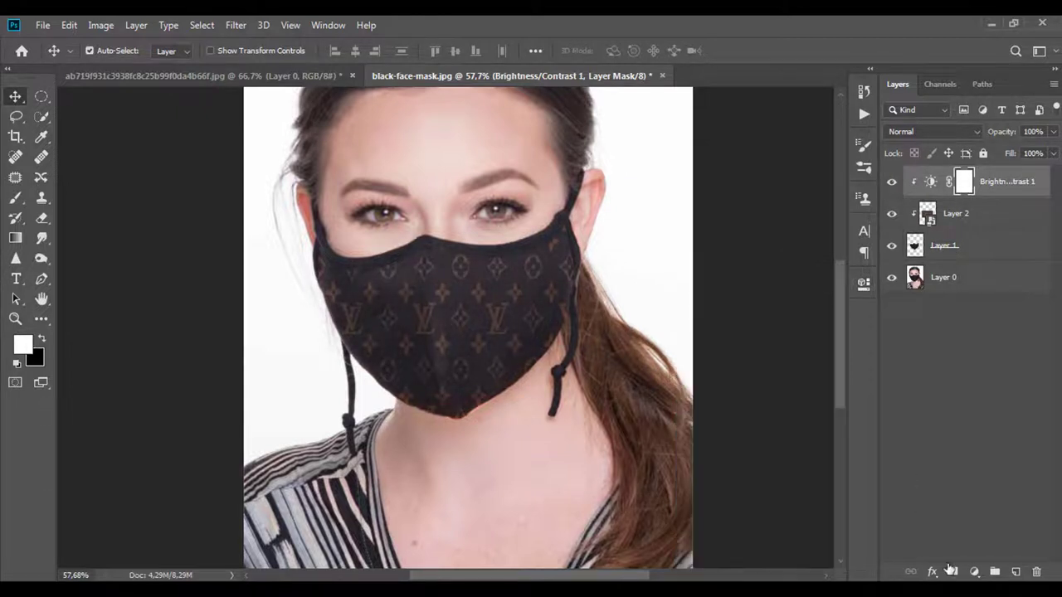
click(973, 572)
click(964, 367)
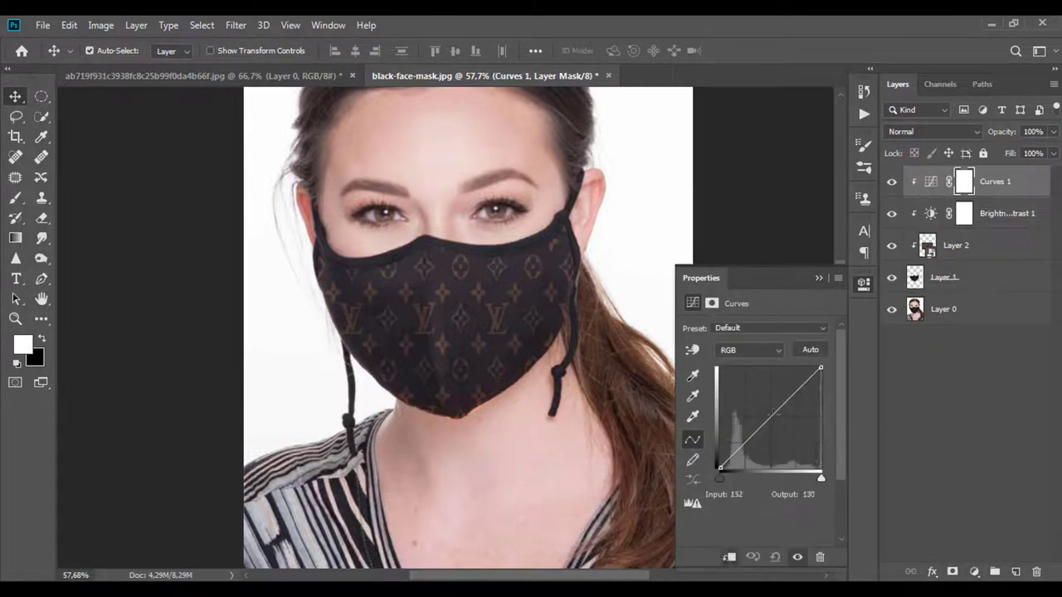
drag(772, 417, 774, 406)
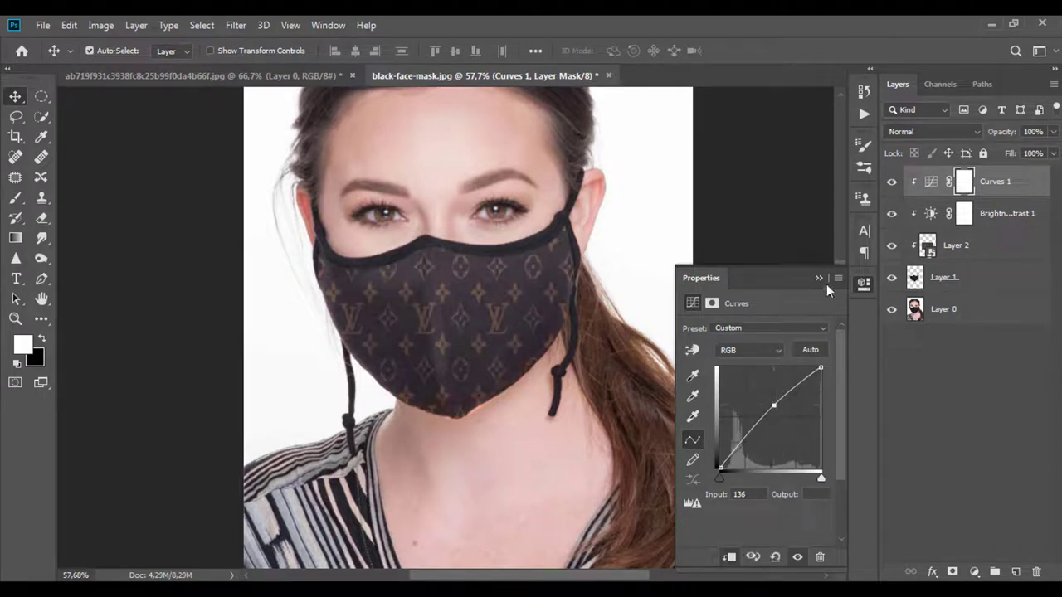
click(819, 277)
- Add an Exposure adjustment at +0.45, undoing the gamma 0 entry that blackened the mask
click(974, 572)
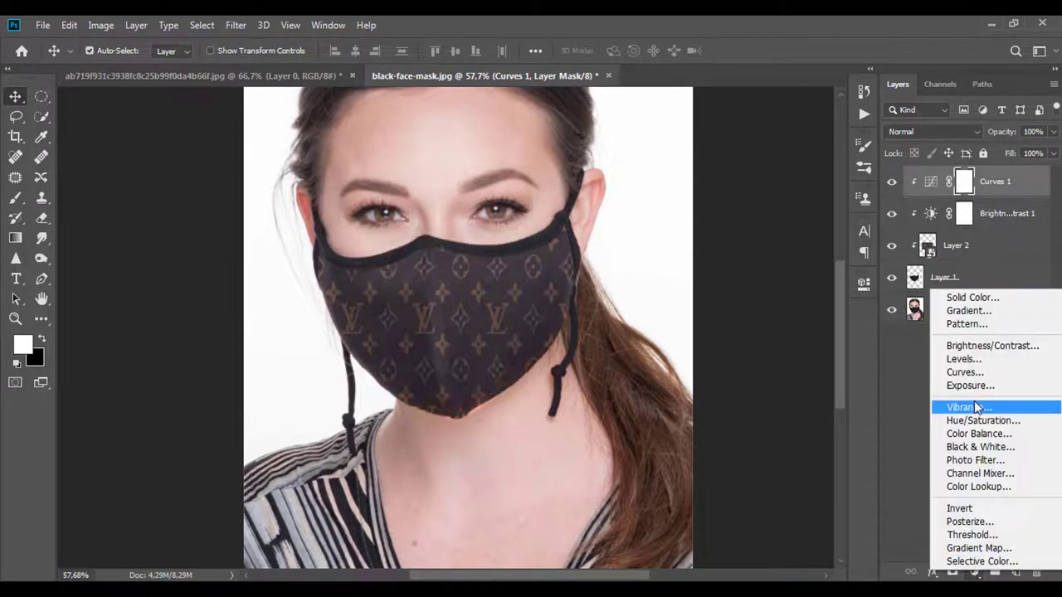
click(970, 385)
drag(757, 368, 760, 426)
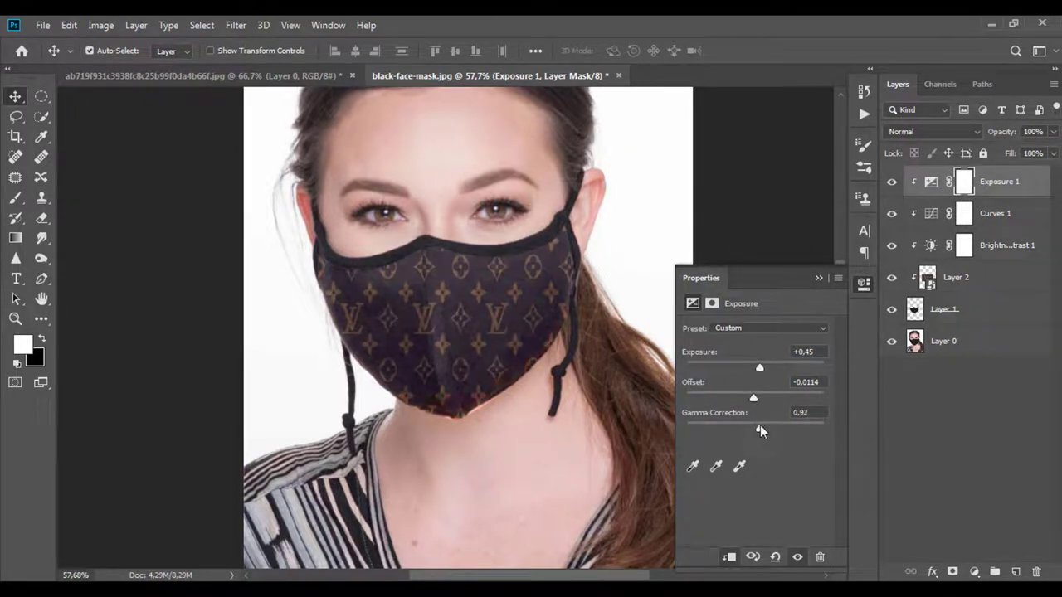
click(800, 412)
text(0)
key(Return)
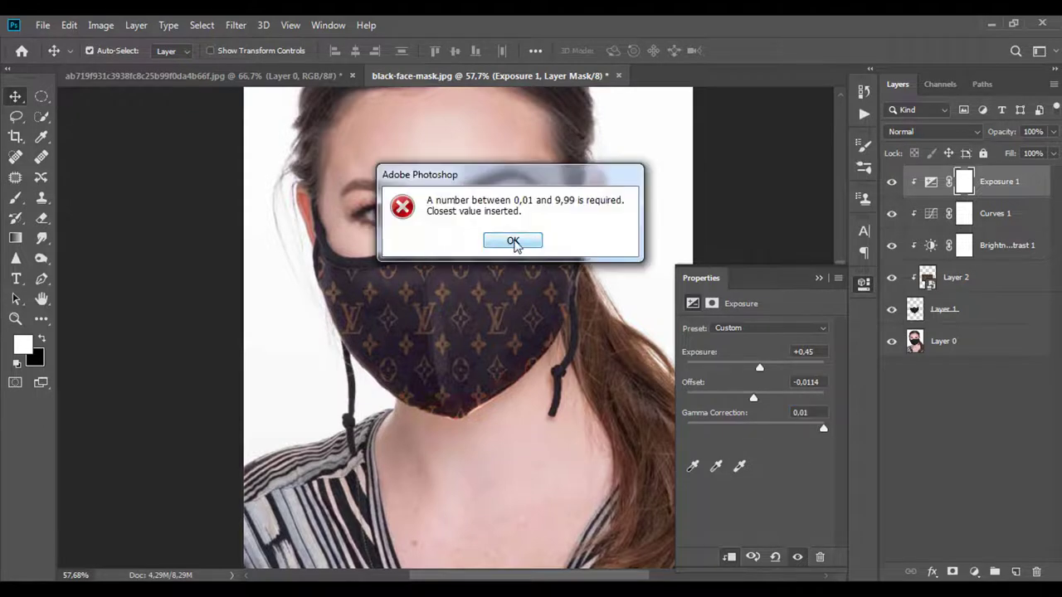
click(514, 240)
click(817, 278)
key(ctrl+z)
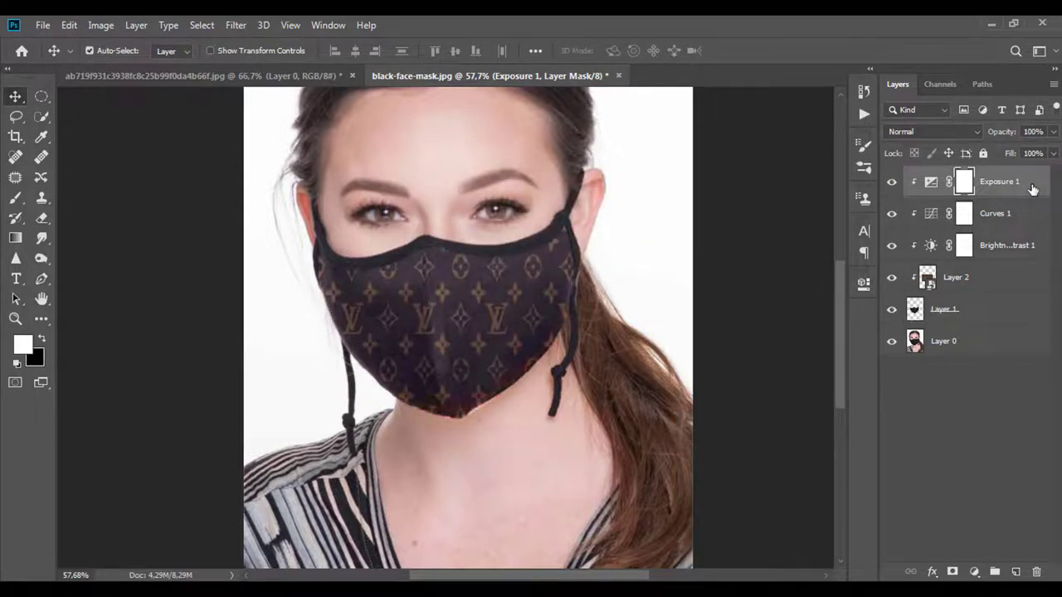
- Nudge the Brightness/Contrast setting and adjust the Curves black point and white point to 243
click(933, 218)
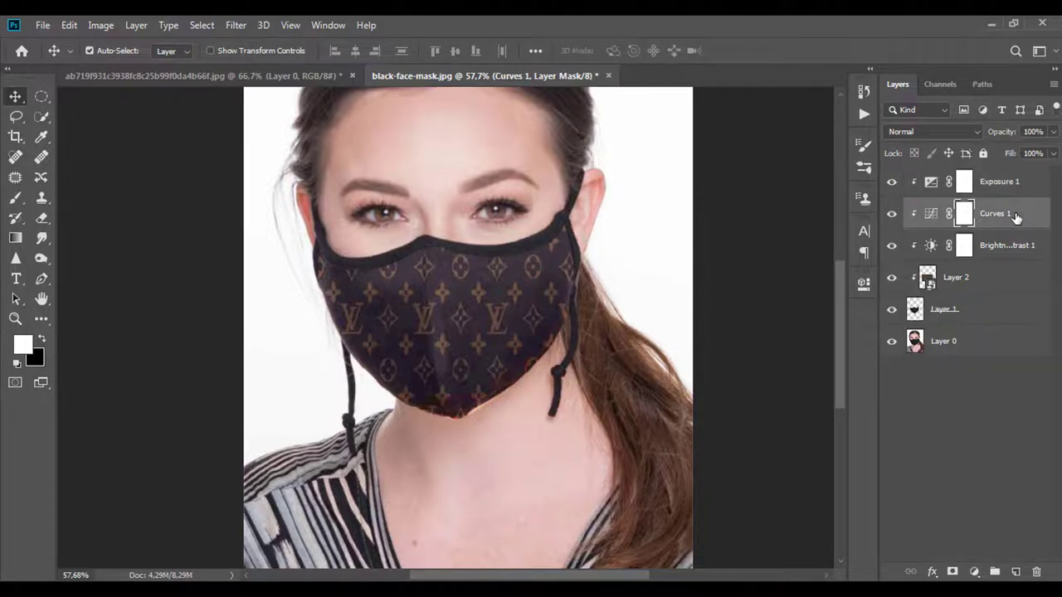
scroll(614, 284, down, 1)
scroll(614, 283, up, 1)
scroll(615, 284, down, 1)
scroll(615, 284, down, 1)
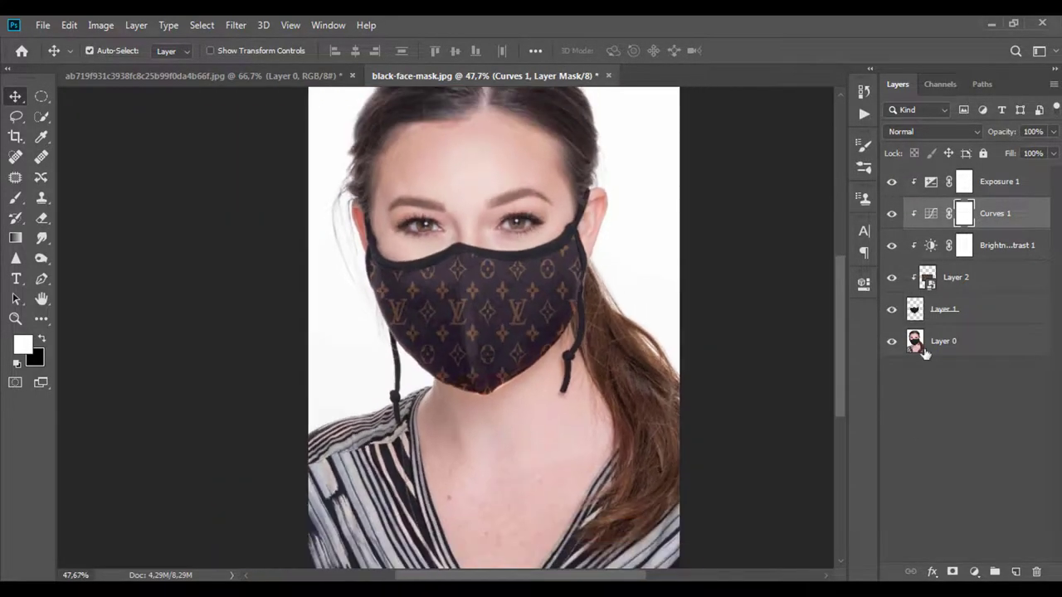
double_click(931, 246)
drag(746, 375, 751, 371)
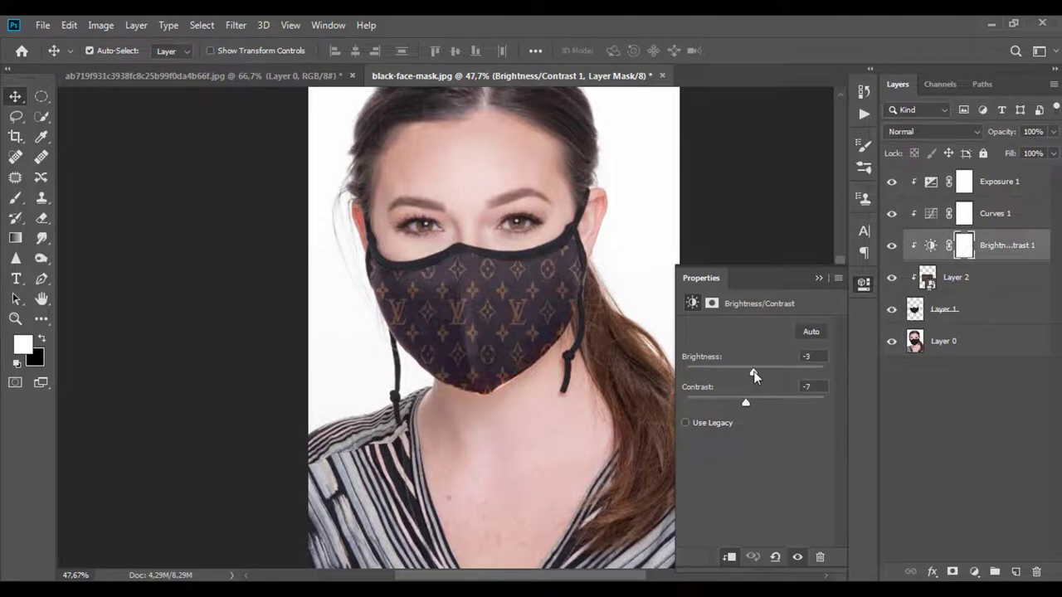
click(818, 278)
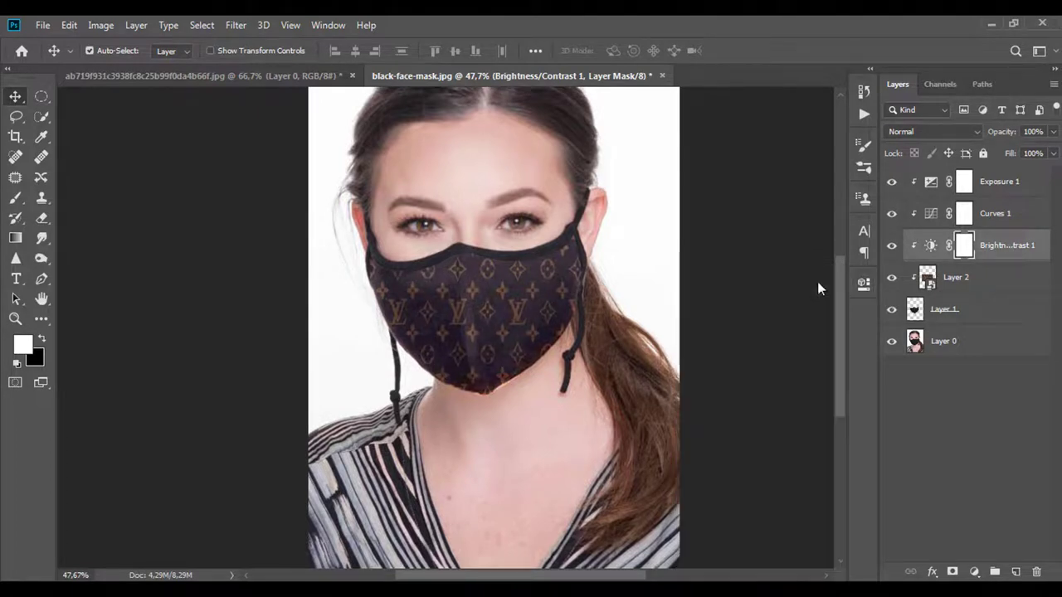
double_click(930, 218)
drag(719, 480, 722, 478)
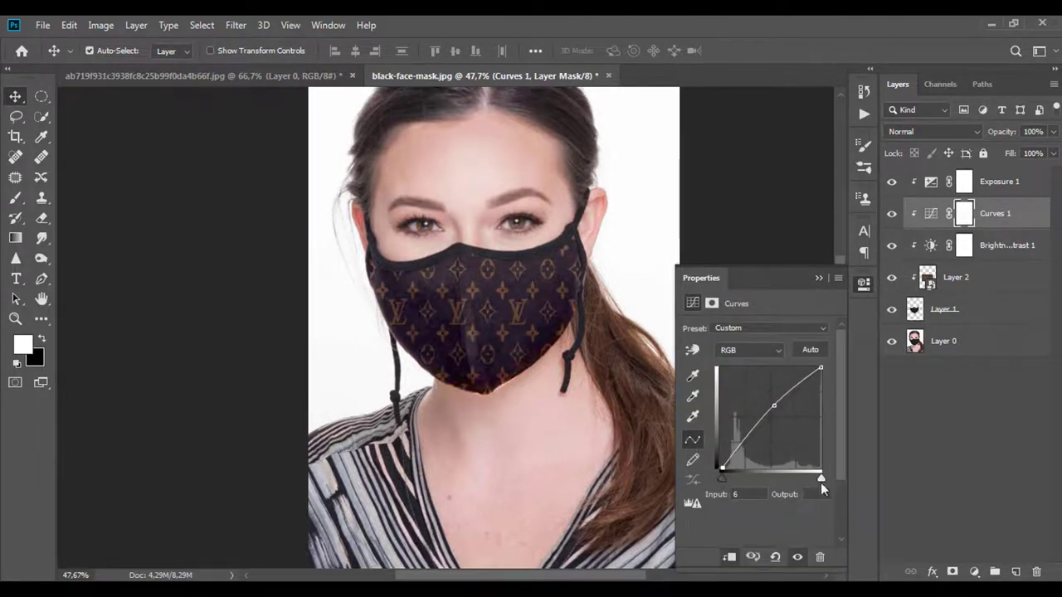
drag(821, 482, 817, 485)
- Add a Vibrance adjustment layer with vibrance +6 and saturation +6
click(973, 573)
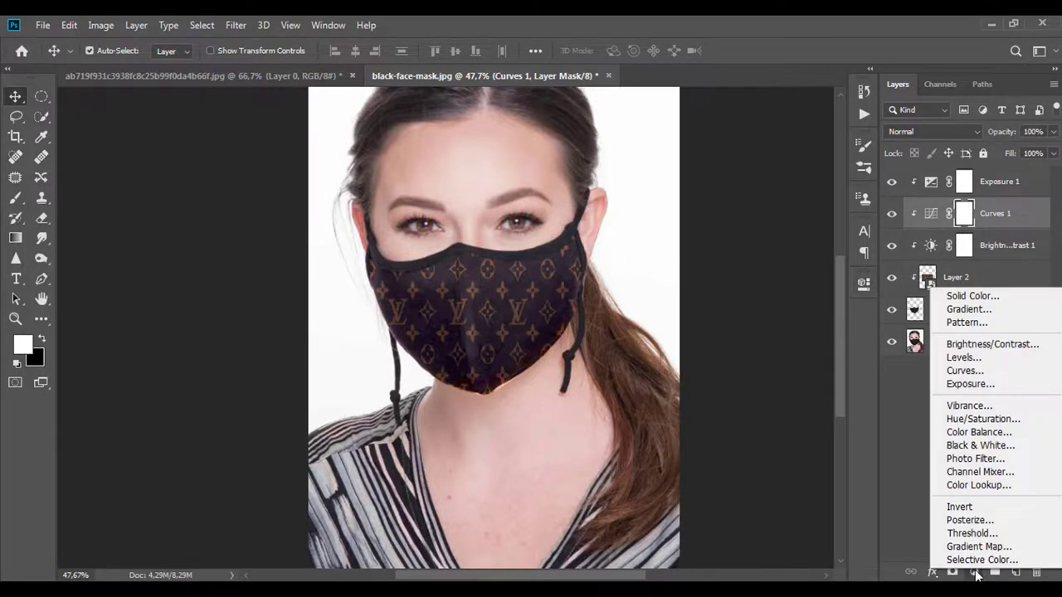
click(969, 406)
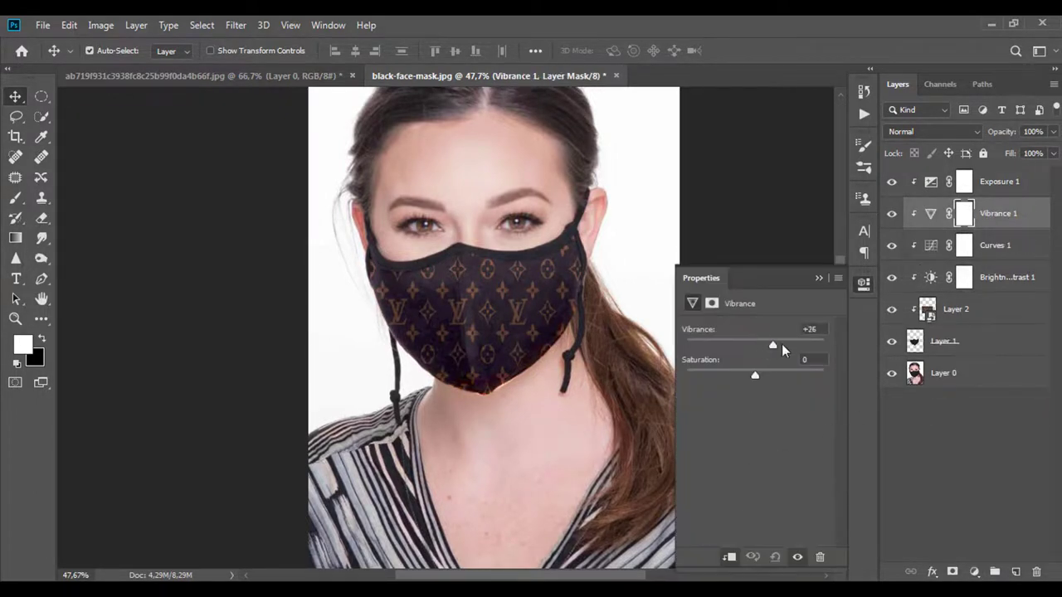
mouse_move(810, 347)
mouse_down()
mouse_move(759, 349)
mouse_move(768, 378)
mouse_up()
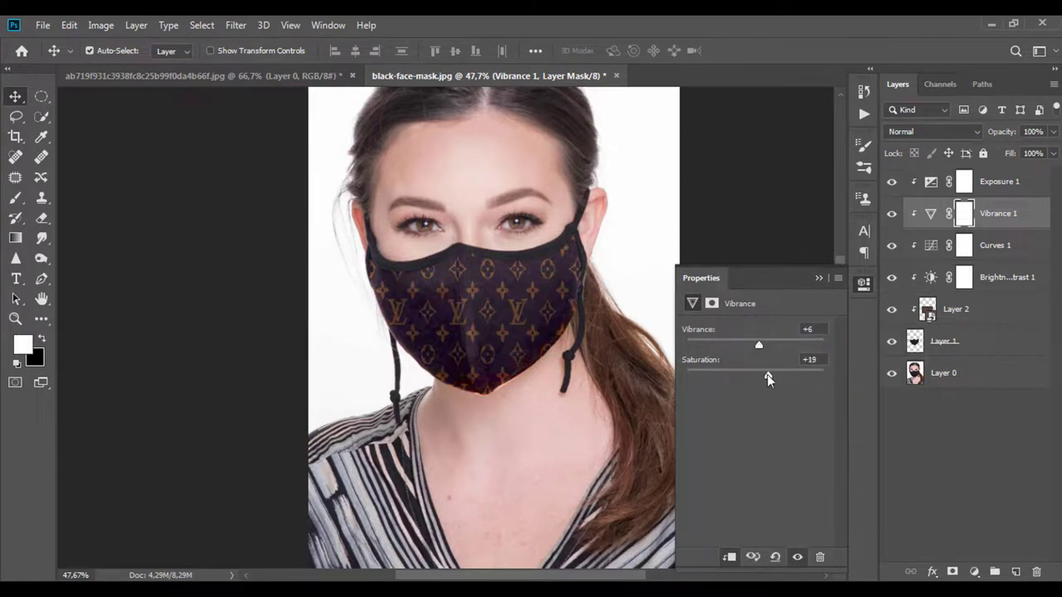
click(818, 279)
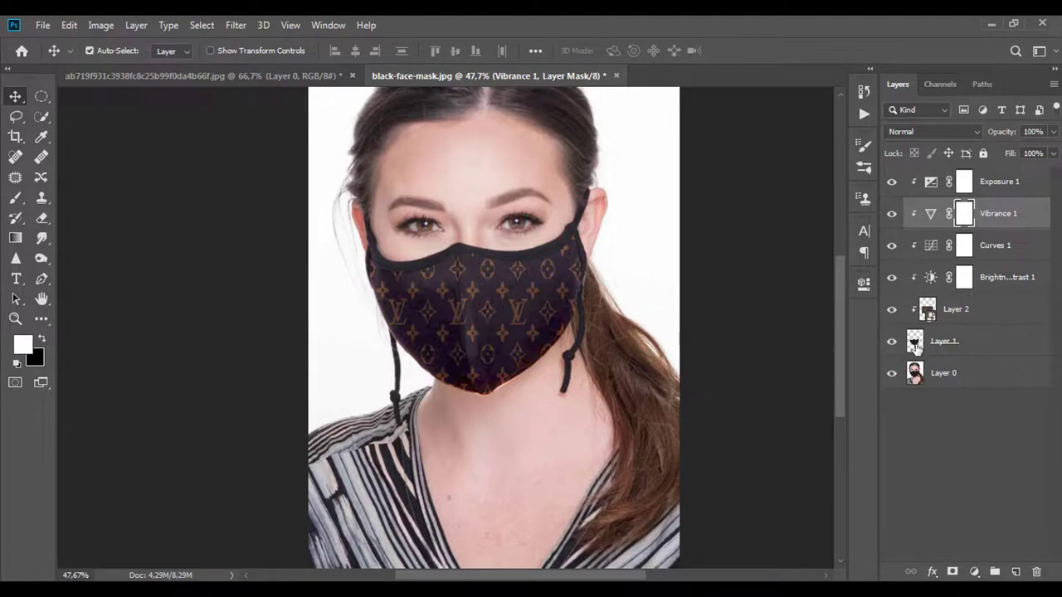
scroll(585, 344, up, 3)
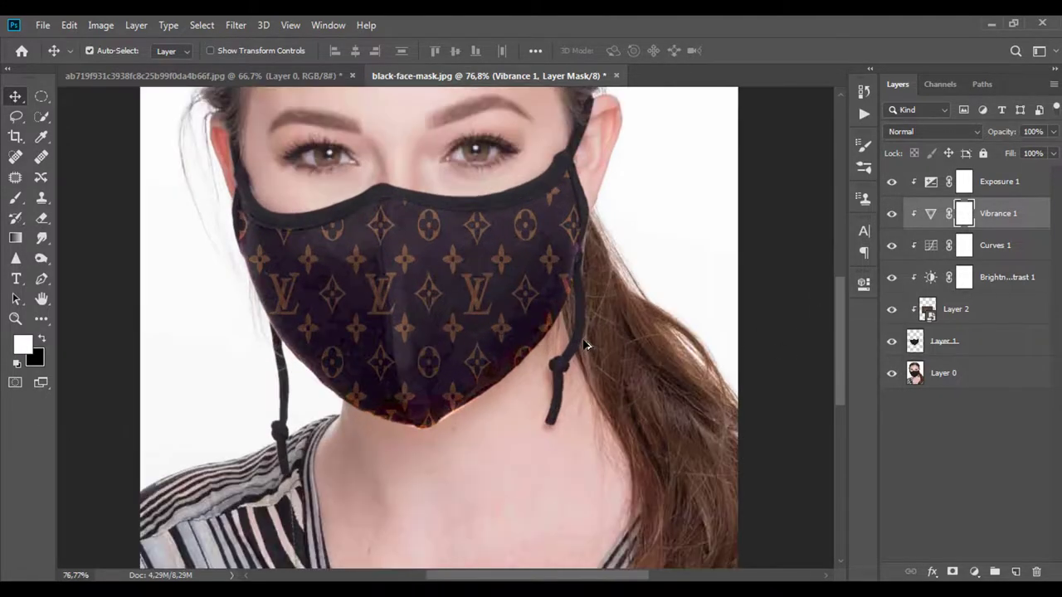
scroll(584, 344, down, 2)
- Select Layer 2 and open the Select and Mask workspace
click(962, 312)
click(232, 26)
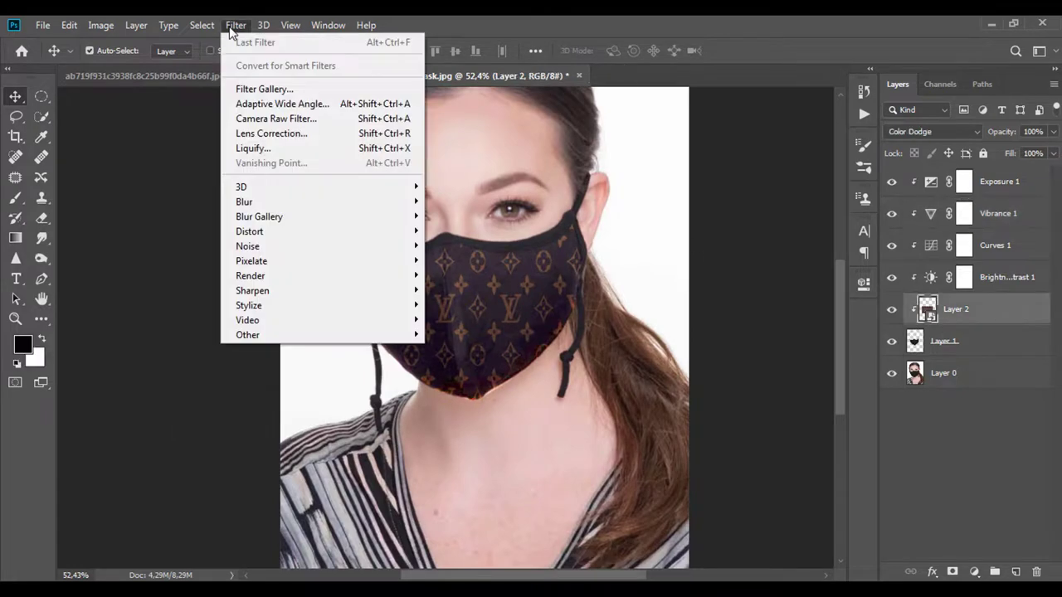
mouse_move(202, 25)
click(241, 232)
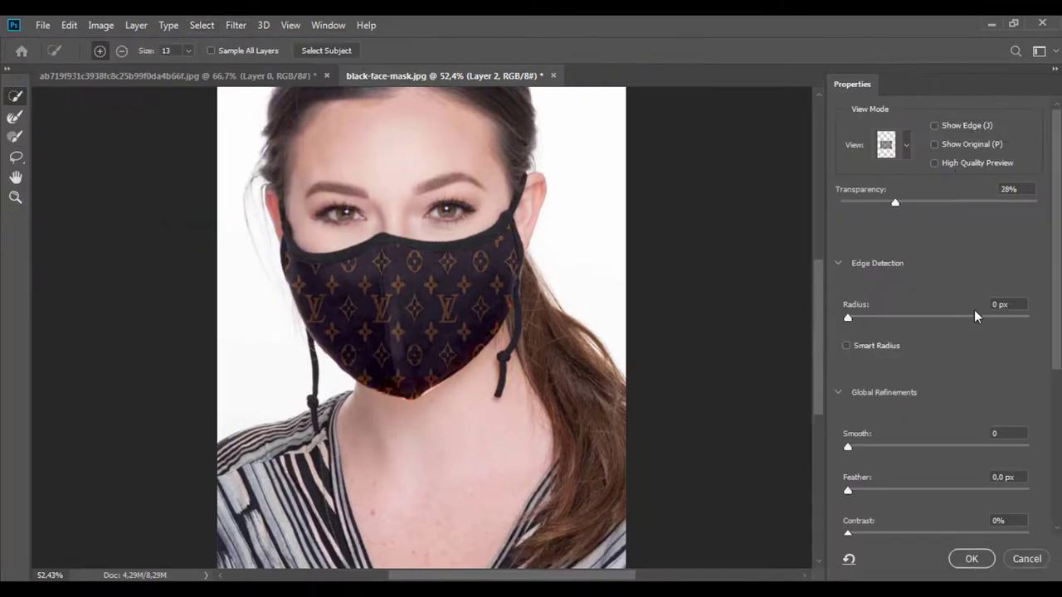
scroll(917, 373, down, 2)
scroll(941, 403, down, 2)
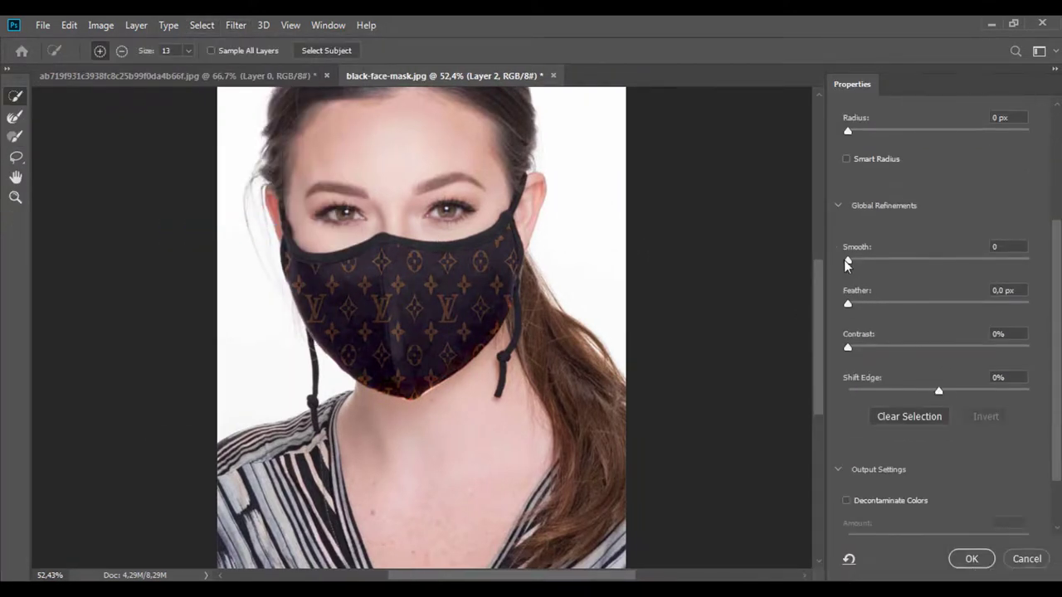
- Set Smooth 12, Feather 2.7 px, Contrast 29%, Shift Edge −40%, Smart Radius on, and apply
drag(847, 262, 870, 261)
drag(847, 304, 868, 304)
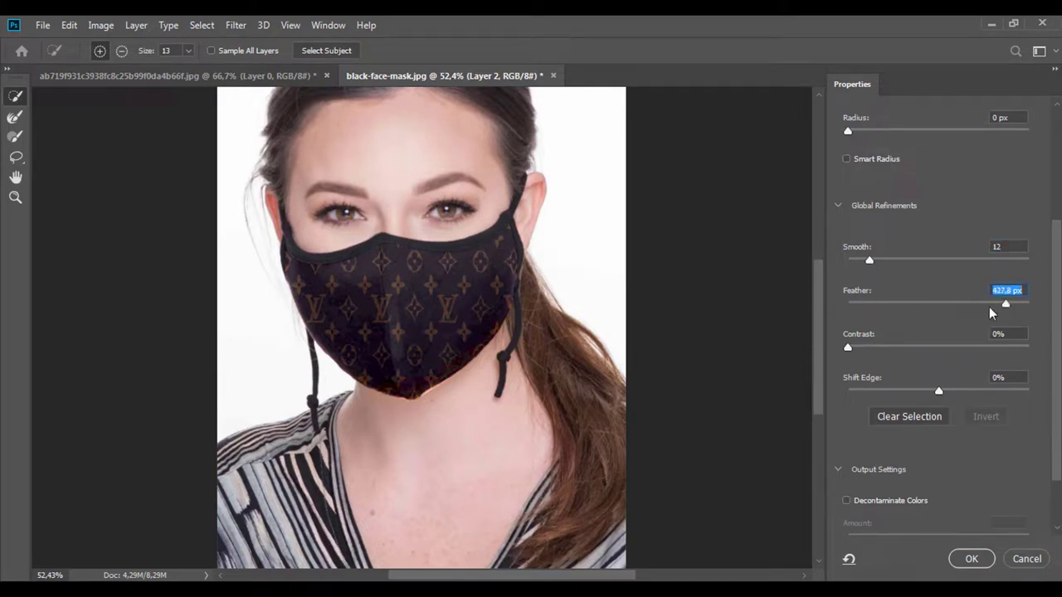
drag(896, 305, 874, 305)
drag(847, 347, 901, 347)
drag(939, 390, 903, 392)
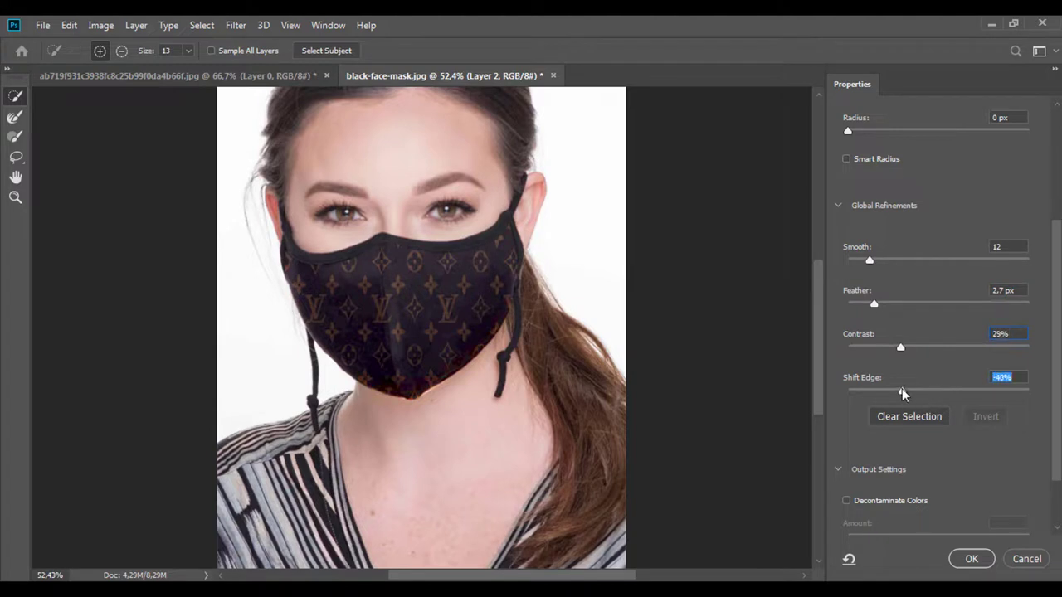
scroll(913, 307, up, 5)
drag(938, 202, 907, 206)
mouse_move(847, 319)
mouse_down()
mouse_move(922, 316)
mouse_move(785, 313)
mouse_up()
click(885, 345)
mouse_move(911, 202)
mouse_down()
mouse_move(964, 202)
mouse_move(912, 200)
mouse_up()
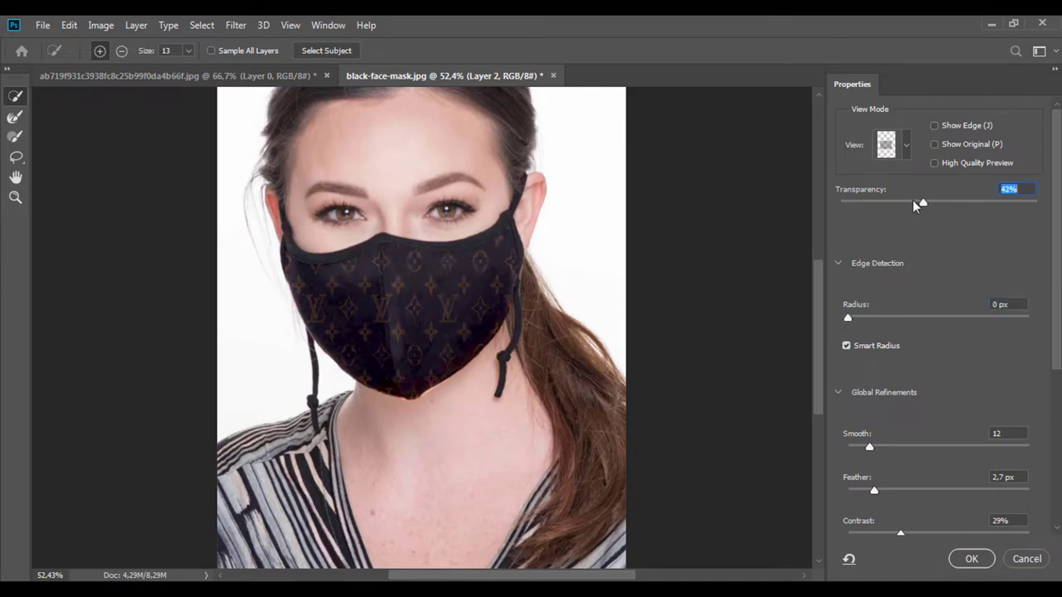
click(1028, 560)
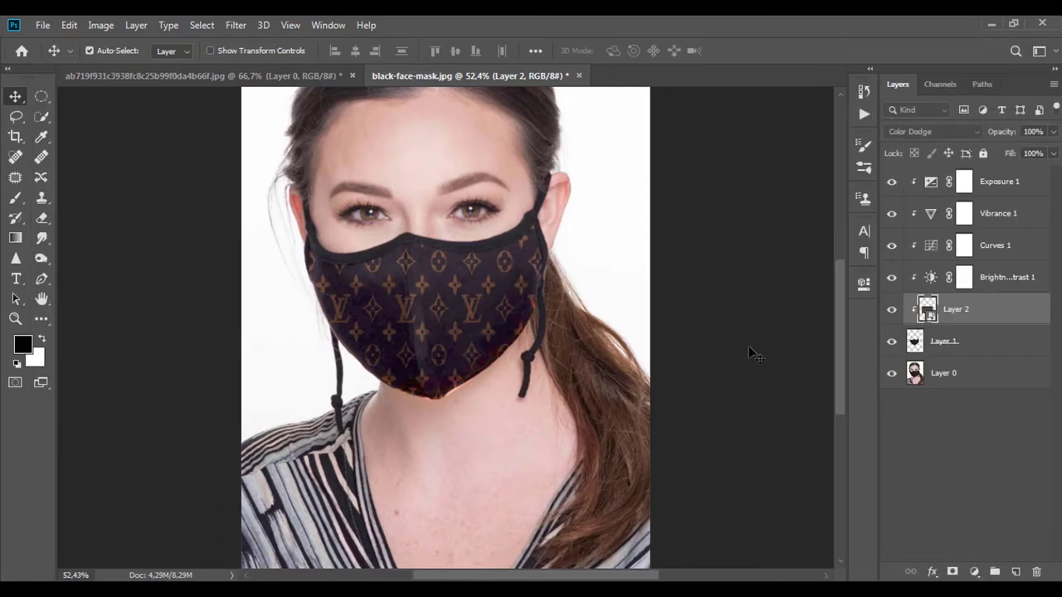